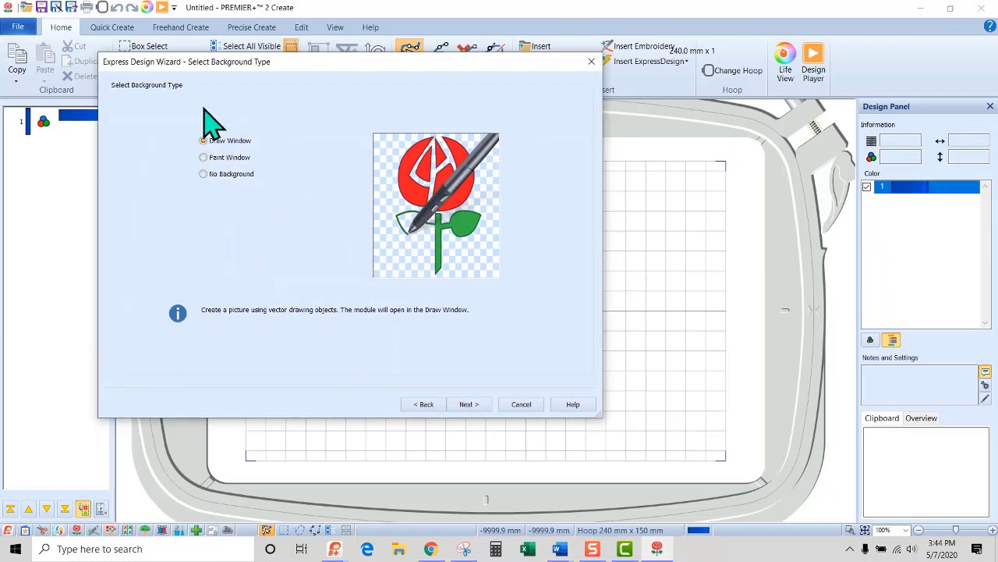
Finish the design wizard with a Draw Window background and the 240 mm x 150 mm Designer Jewel Hoop, rotated.
{"action": "left_click", "coordinate": [467, 404]}
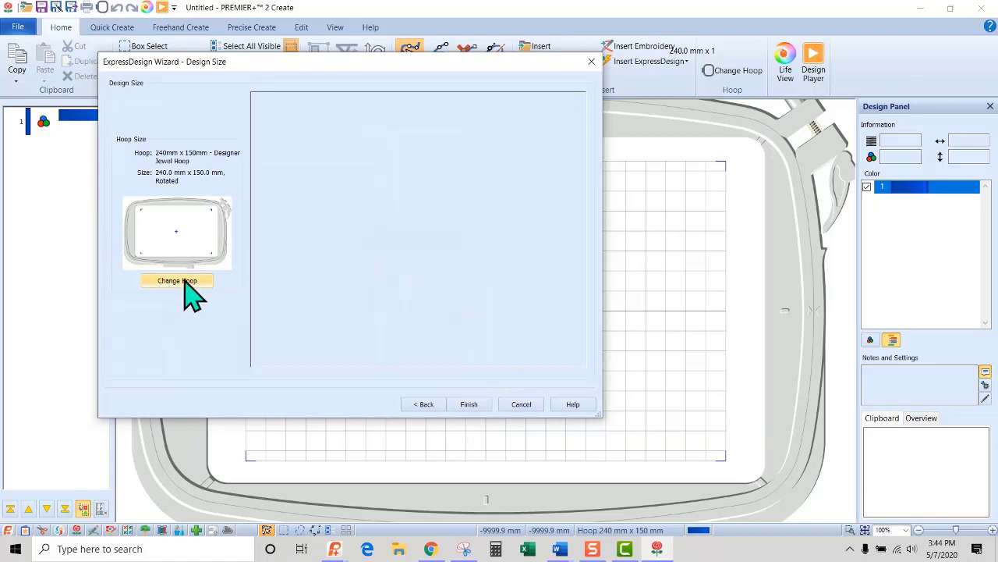
{"action": "left_click", "coordinate": [470, 404]}
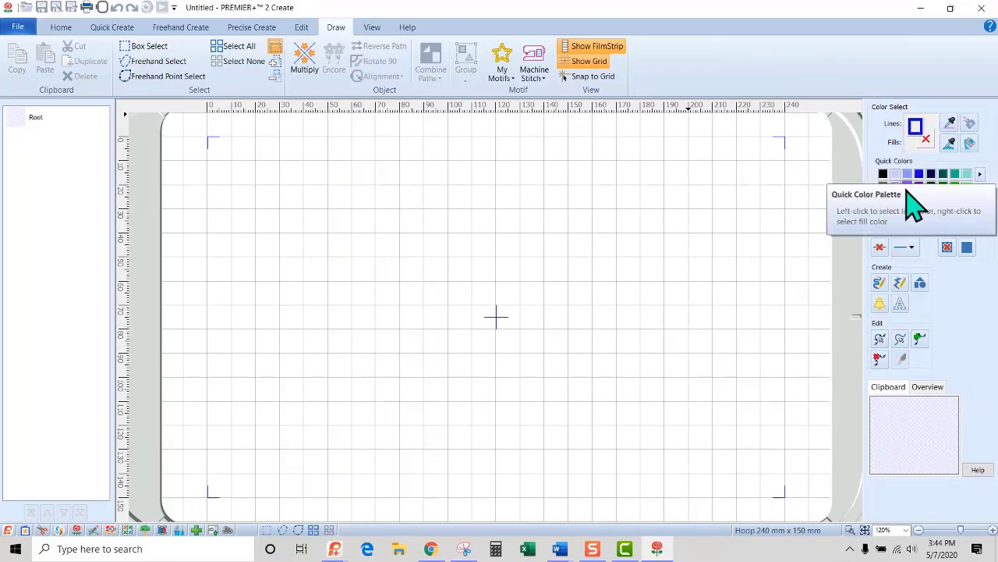
Set the drawing line thickness to 1 mm.
{"action": "left_click", "coordinate": [915, 246]}
{"action": "left_click", "coordinate": [932, 280]}
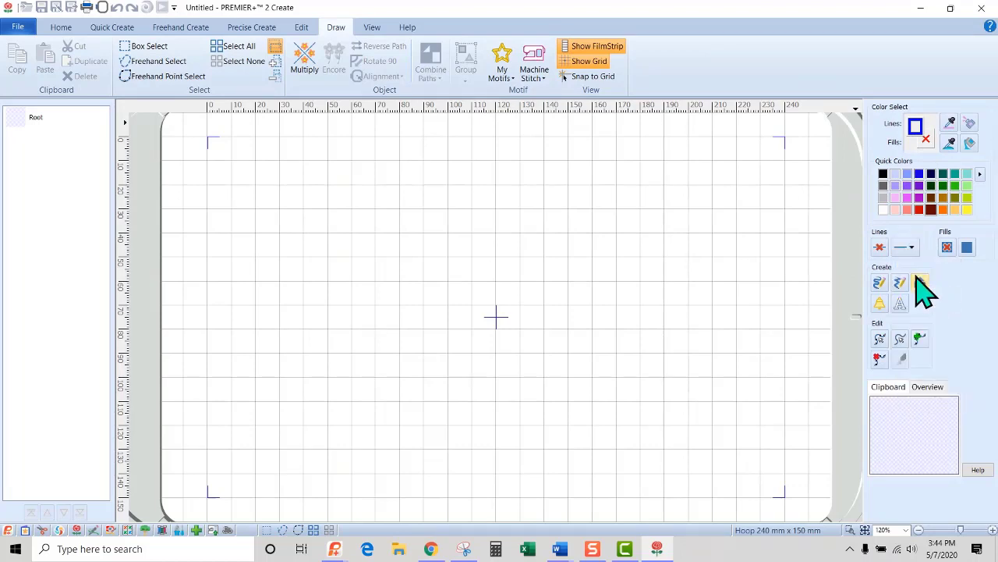
{"action": "left_click", "coordinate": [909, 247]}
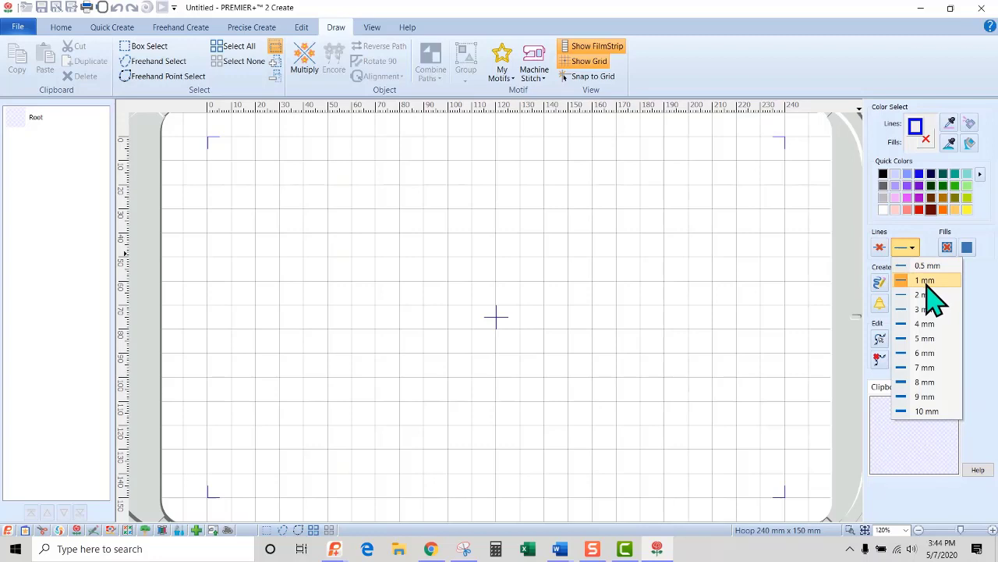
{"action": "left_click", "coordinate": [740, 276]}
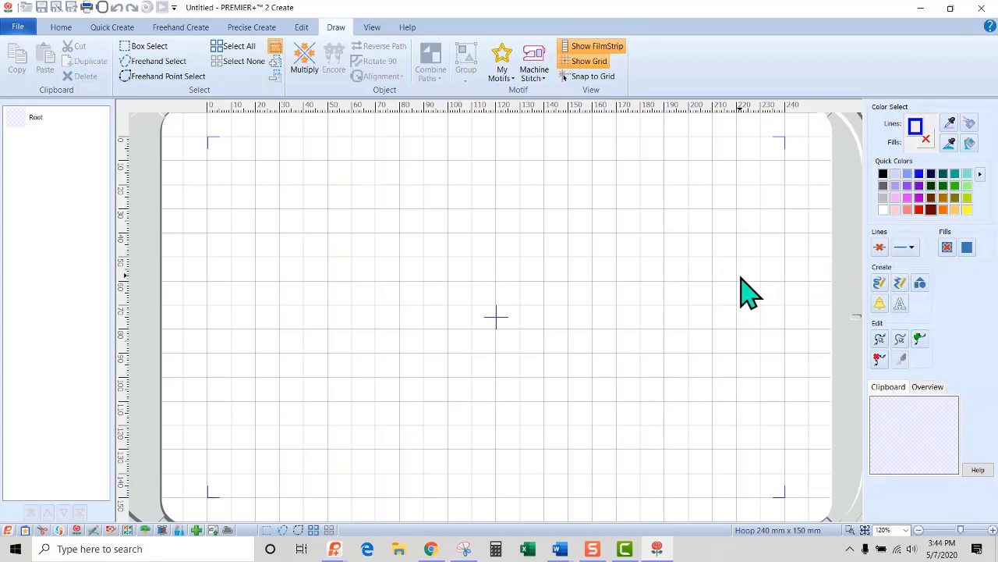
Draw an ellipse with shape 2 from corner to corner, about 220 mm wide and 130 mm high, centered in the hoop.
{"action": "left_click", "coordinate": [922, 284]}
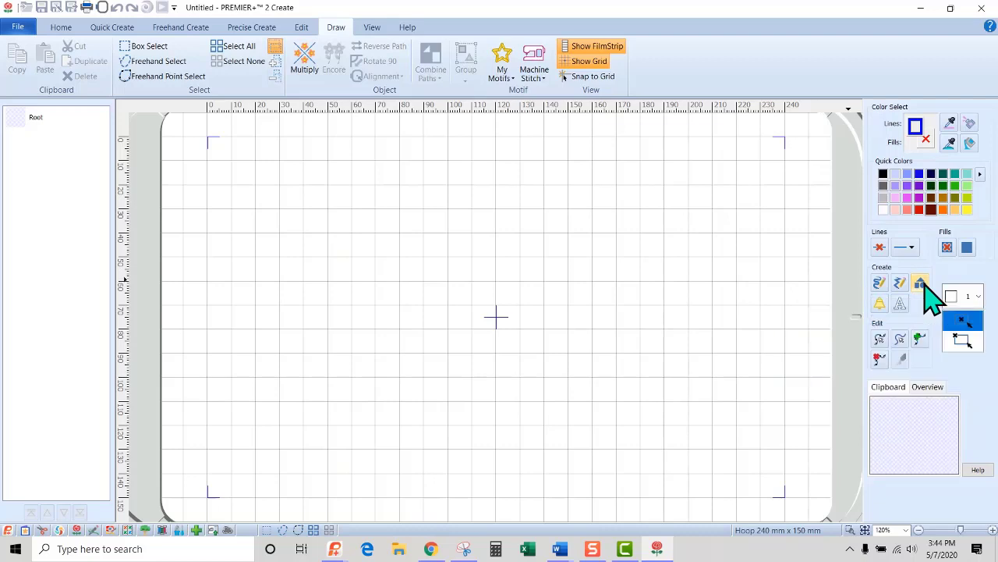
{"action": "left_click", "coordinate": [981, 304]}
{"action": "left_click", "coordinate": [962, 344]}
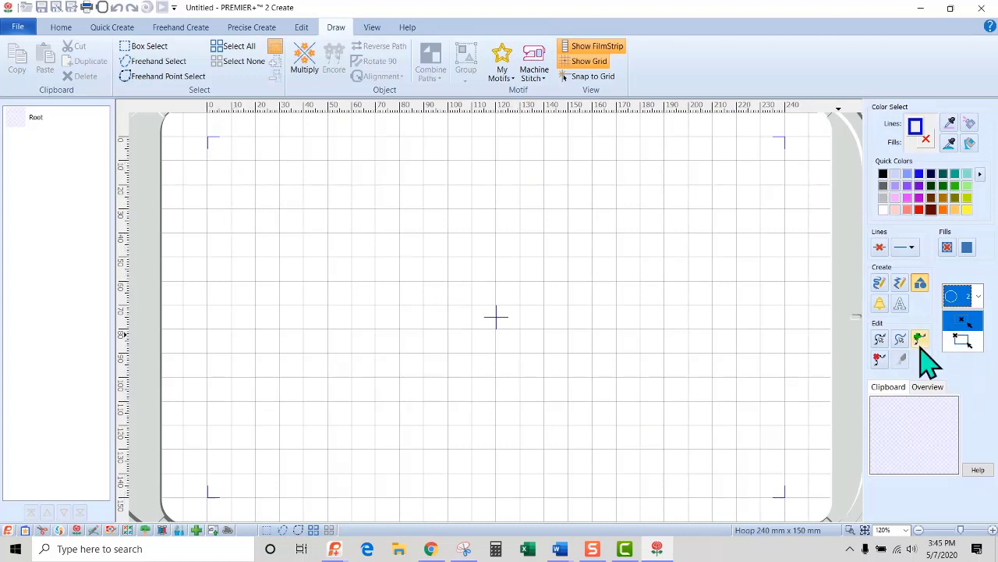
{"action": "left_click", "coordinate": [963, 341]}
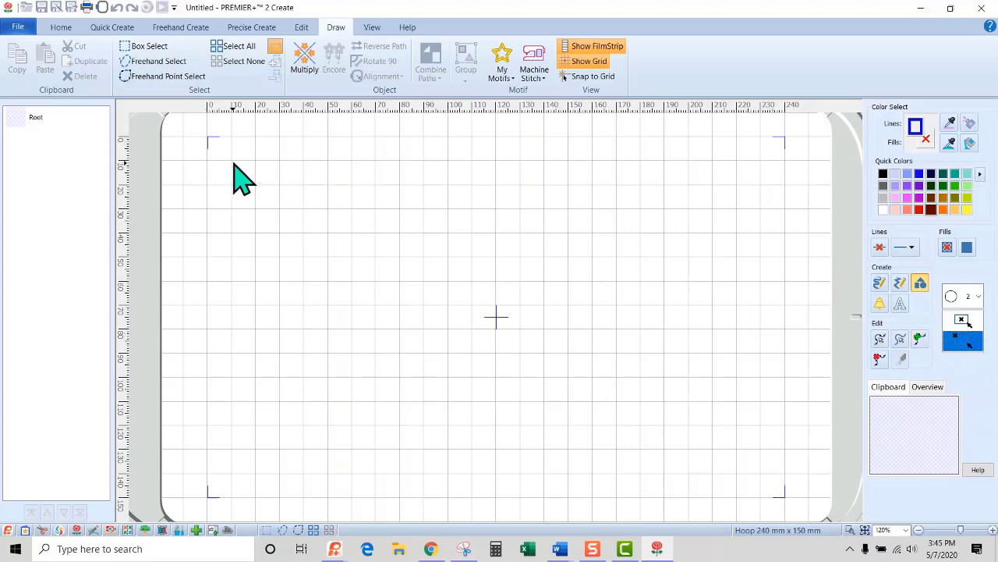
{"action": "left_click_drag", "start_coordinate": [232, 161], "coordinate": [762, 477]}
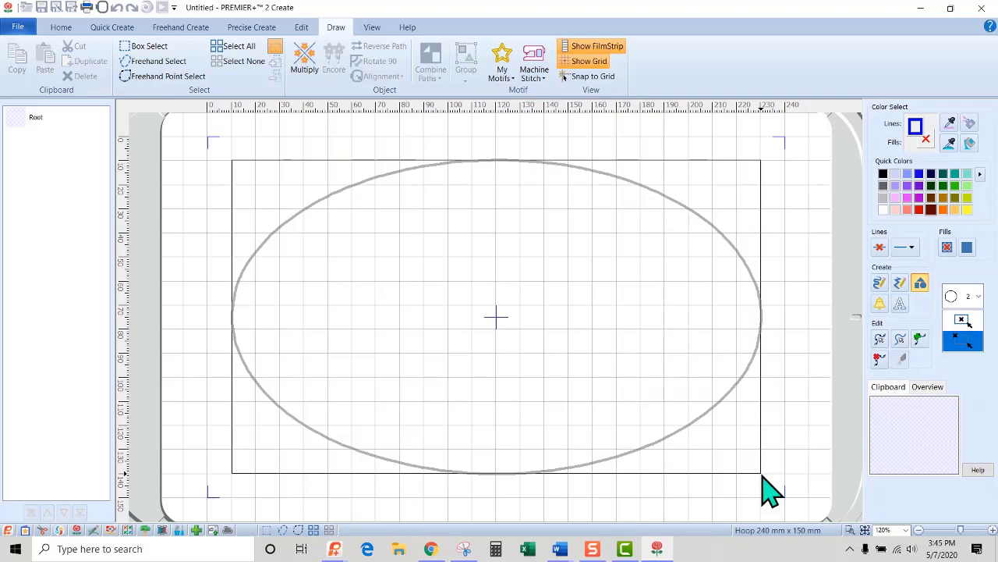
{"action": "left_click_drag", "start_coordinate": [763, 477], "coordinate": [763, 476]}
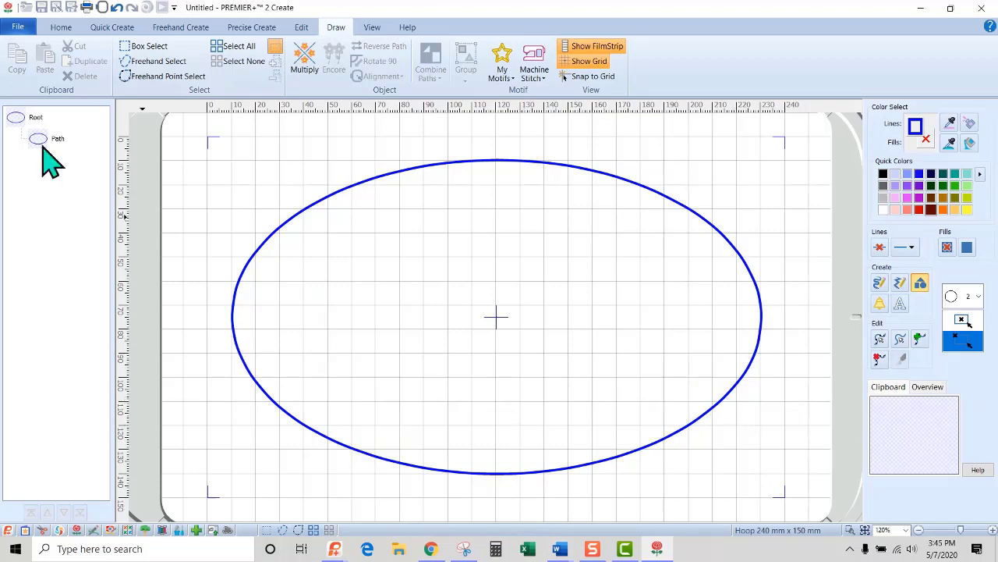
QuickStitch the ellipse outline as a Satin Line appliqué, using a color tolerance of 10 and the Low setting.
{"action": "left_click", "coordinate": [111, 28]}
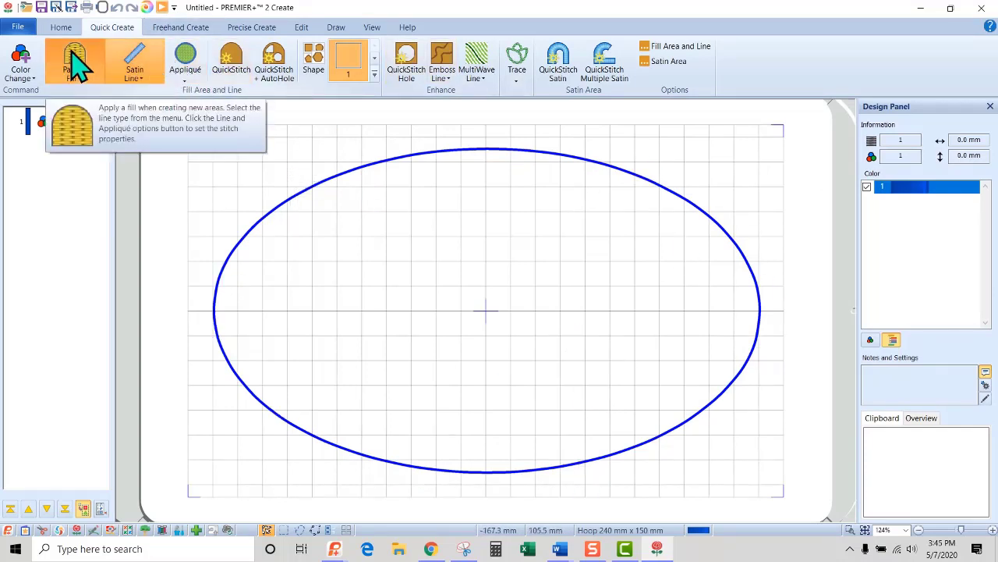
{"action": "left_click", "coordinate": [232, 76]}
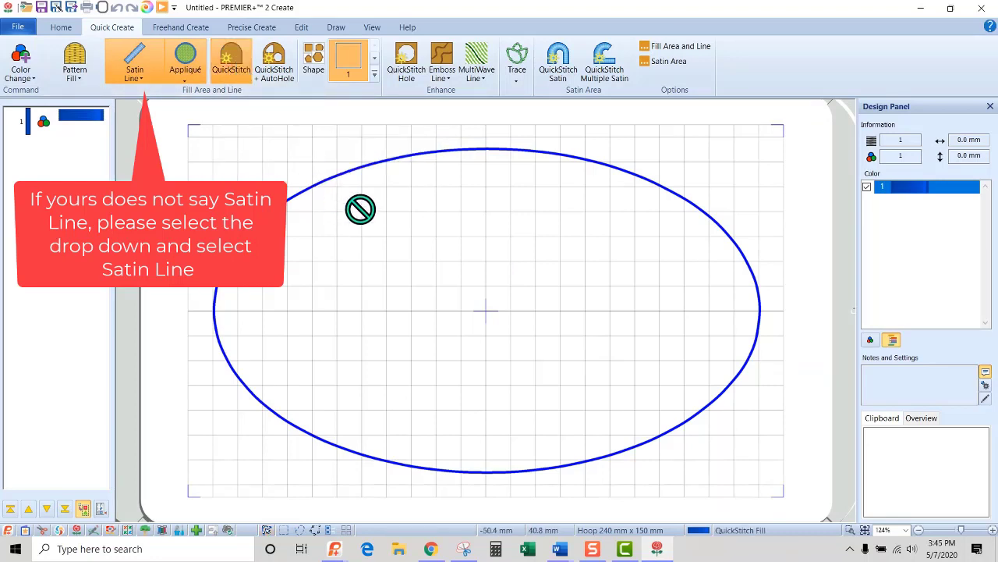
{"action": "left_click", "coordinate": [326, 181]}
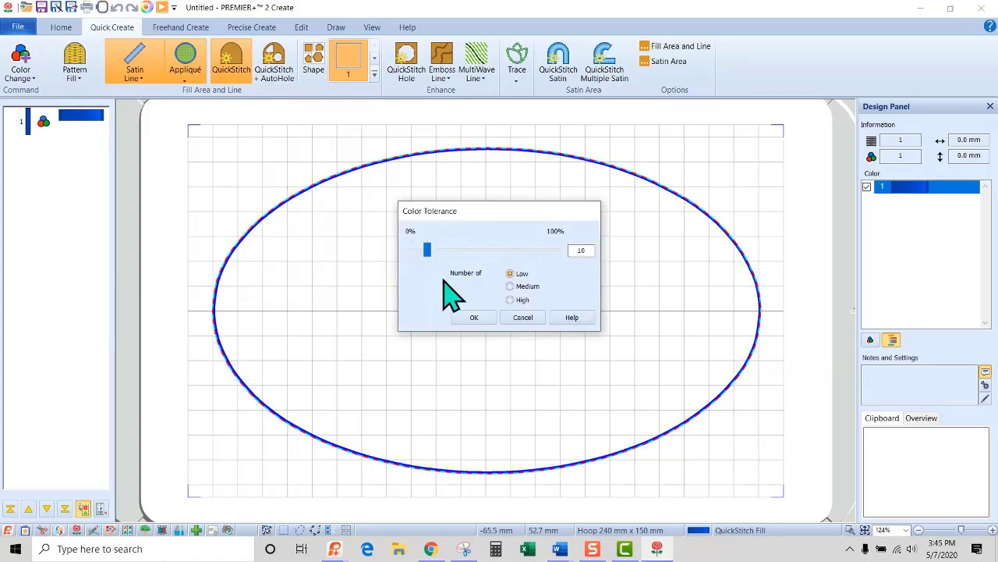
{"action": "left_click", "coordinate": [473, 317]}
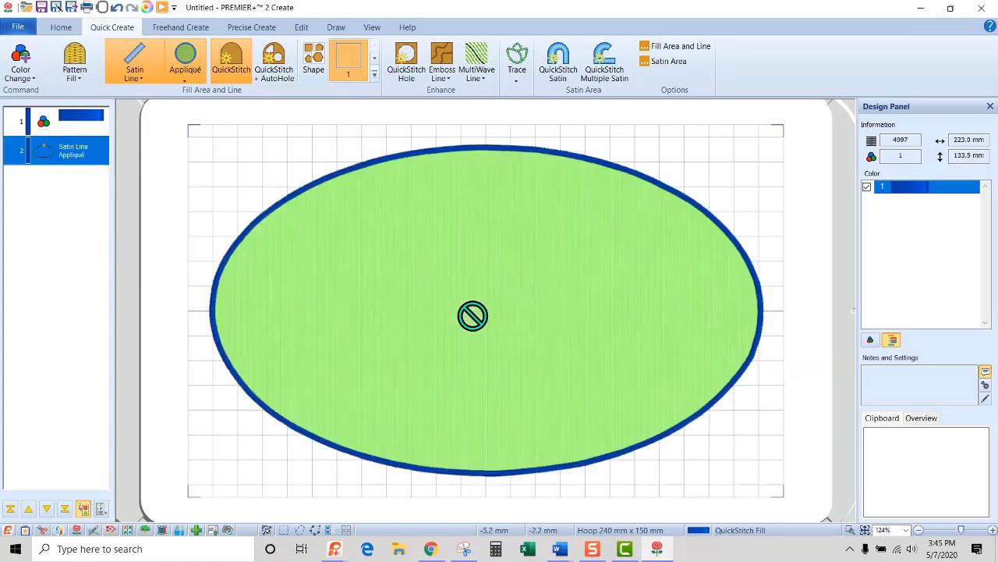
{"action": "right_click", "coordinate": [423, 240]}
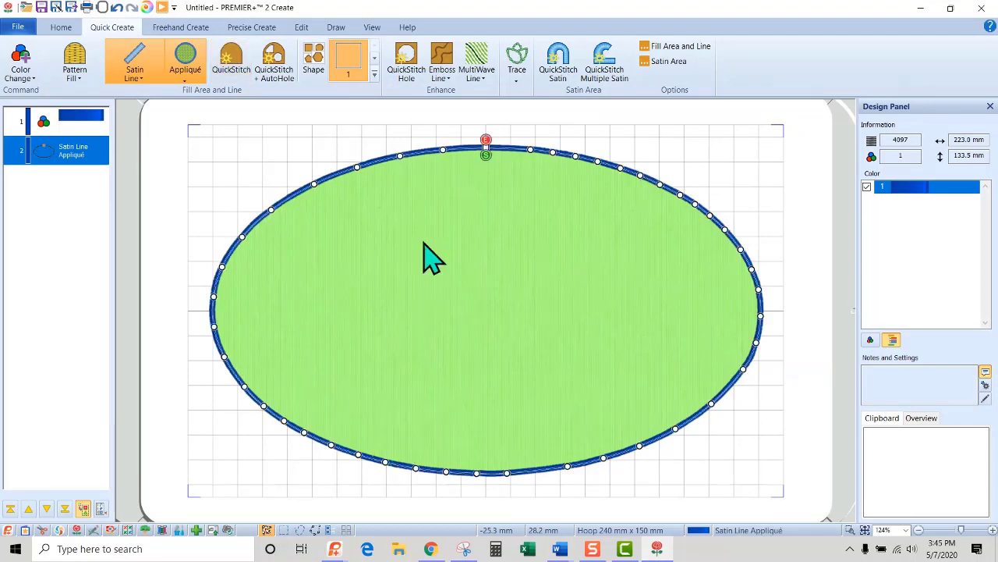
Open the ellipse's stitch properties and adjust the satin line's width and density.
{"action": "double_click", "coordinate": [423, 243]}
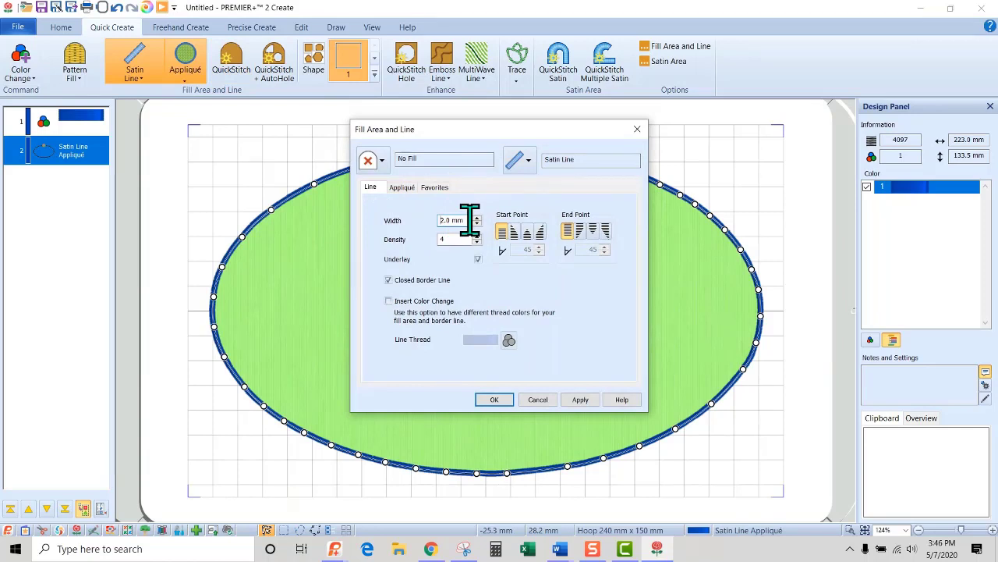
{"action": "left_click_drag", "start_coordinate": [469, 220], "coordinate": [425, 219]}
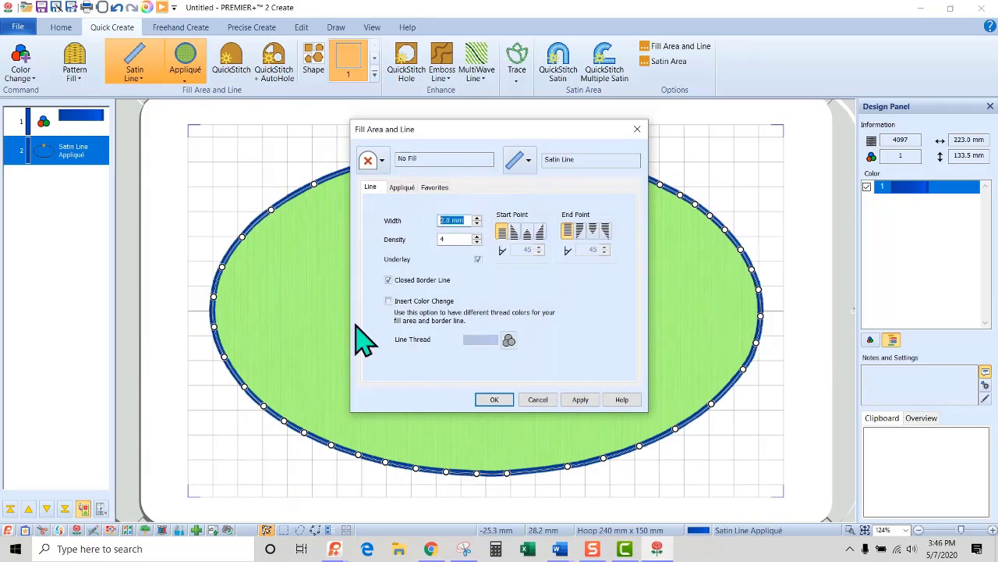
{"action": "left_click", "coordinate": [445, 240]}
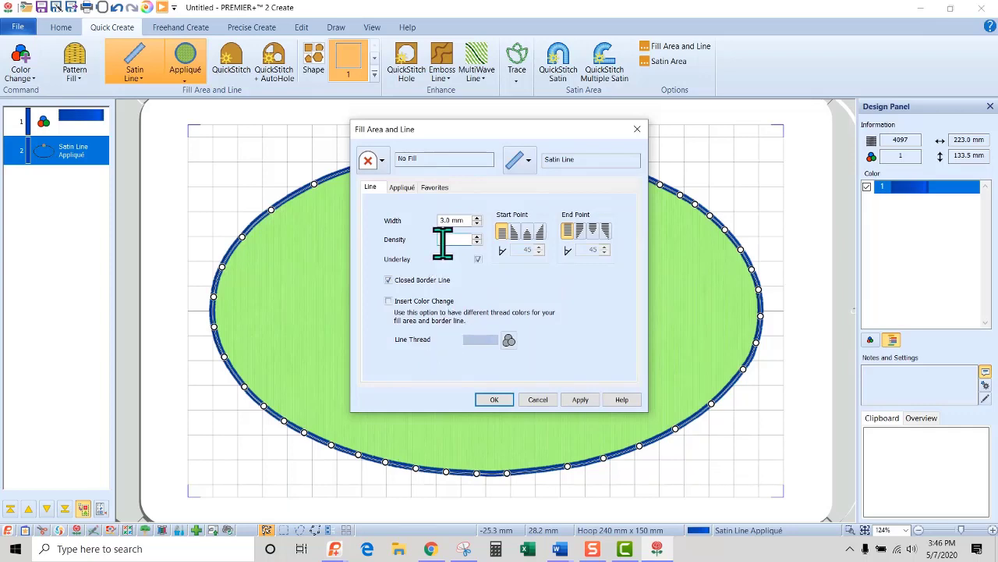
Change the Standard Appliqué fabric to a quick pale pink woven fabric and apply the properties.
{"action": "left_click", "coordinate": [404, 189]}
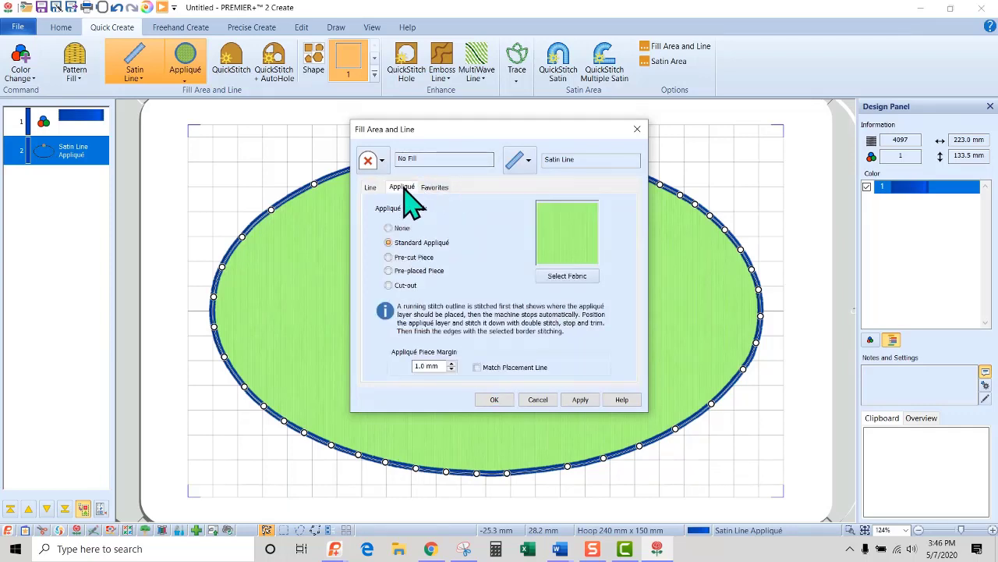
{"action": "left_click", "coordinate": [581, 281]}
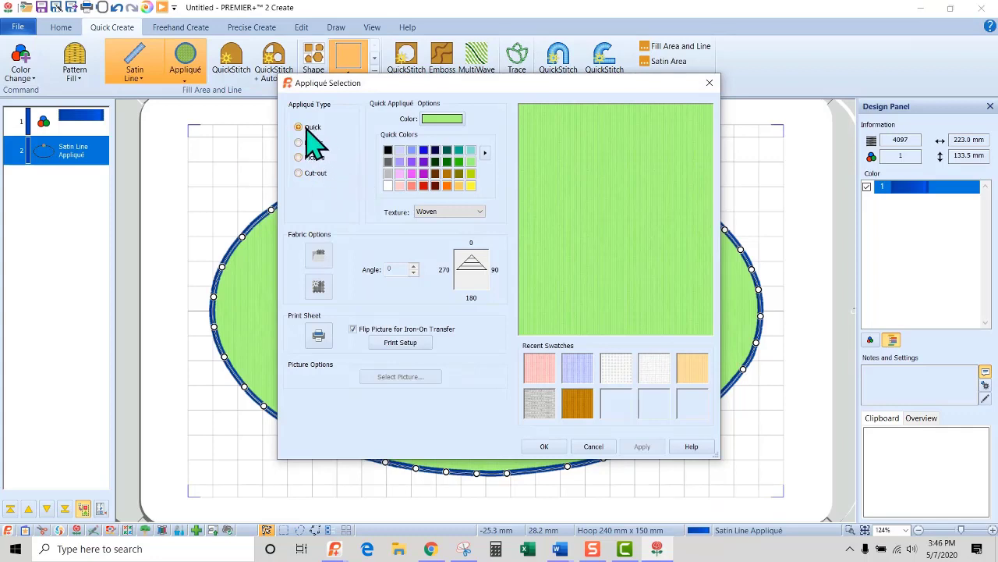
{"action": "left_click", "coordinate": [400, 184]}
{"action": "left_click", "coordinate": [545, 446]}
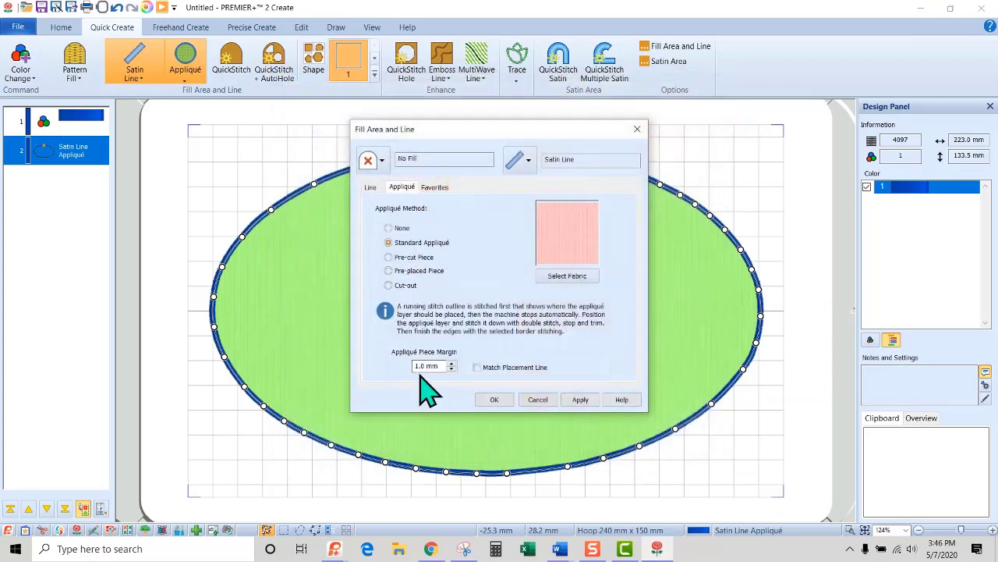
{"action": "left_click", "coordinate": [495, 401]}
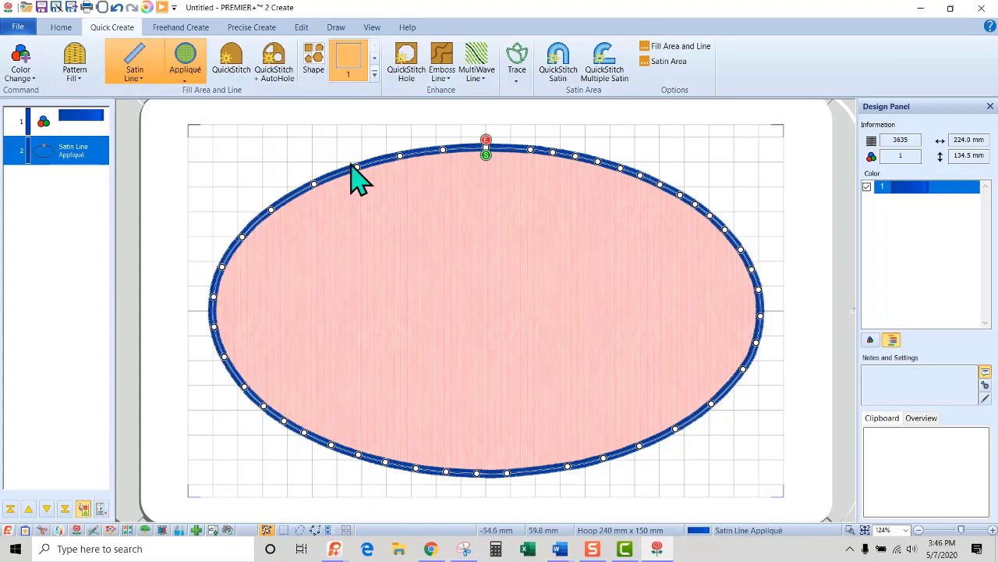
Break apart the satin line appliqué and inspect its running stitch, appliqué piece, double stitch and satin line components.
{"action": "left_click", "coordinate": [303, 30]}
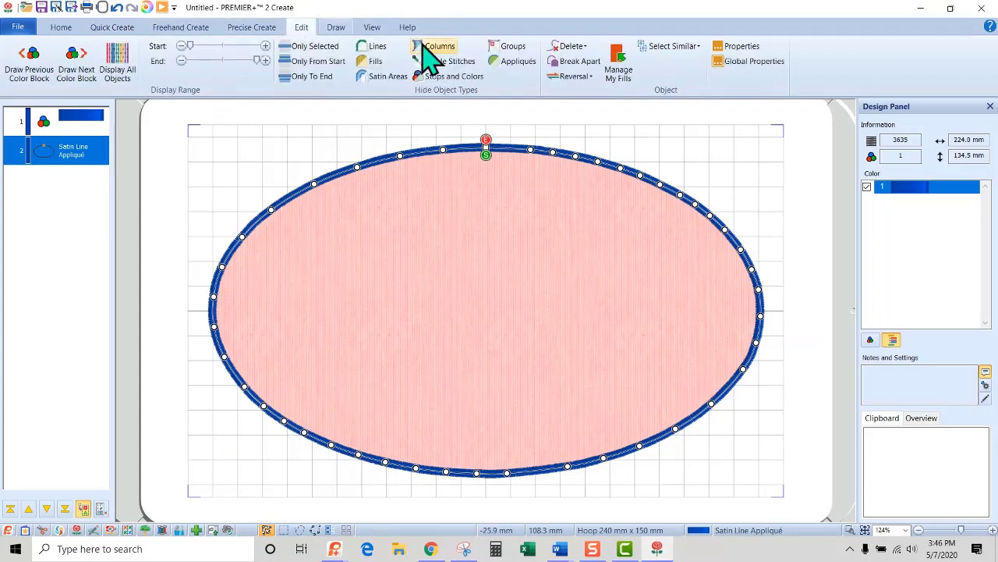
{"action": "left_click", "coordinate": [575, 67]}
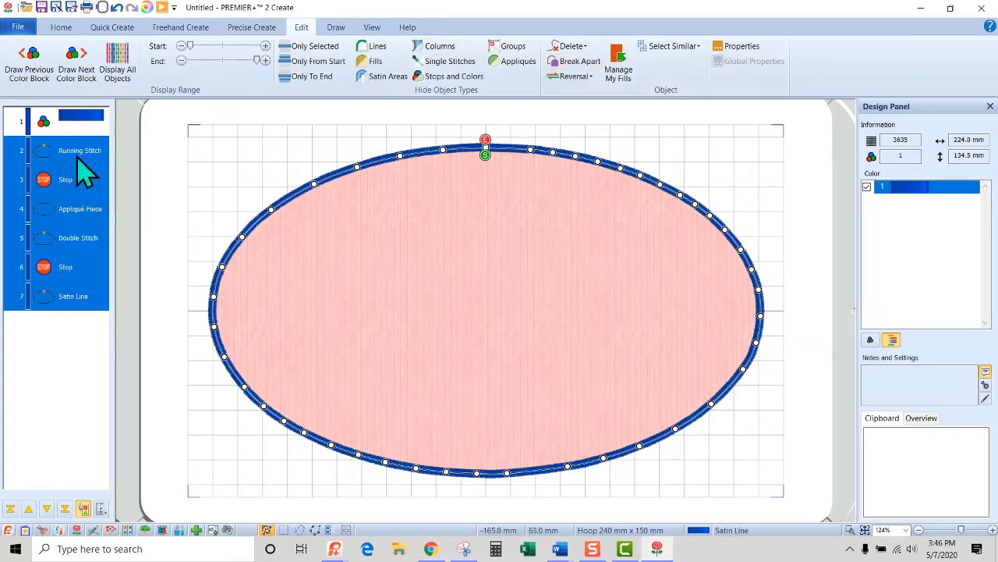
{"action": "left_click", "coordinate": [78, 151]}
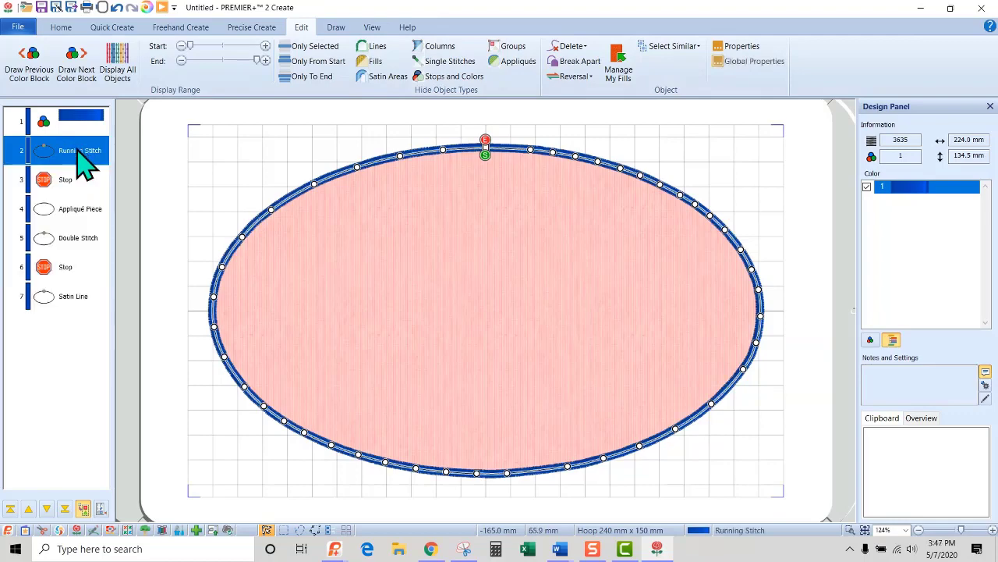
{"action": "left_click", "coordinate": [78, 211]}
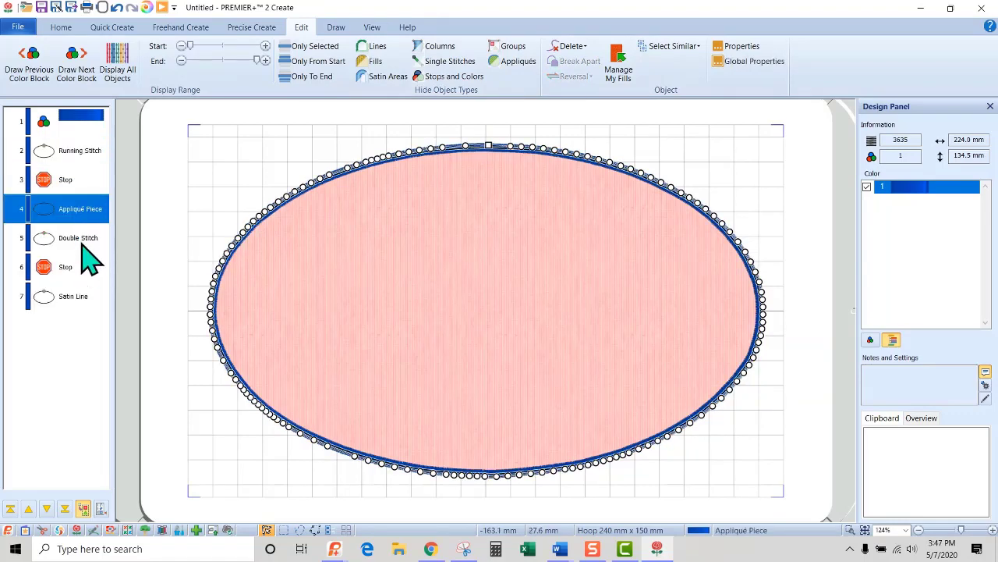
{"action": "left_click", "coordinate": [83, 242]}
{"action": "left_click", "coordinate": [72, 303]}
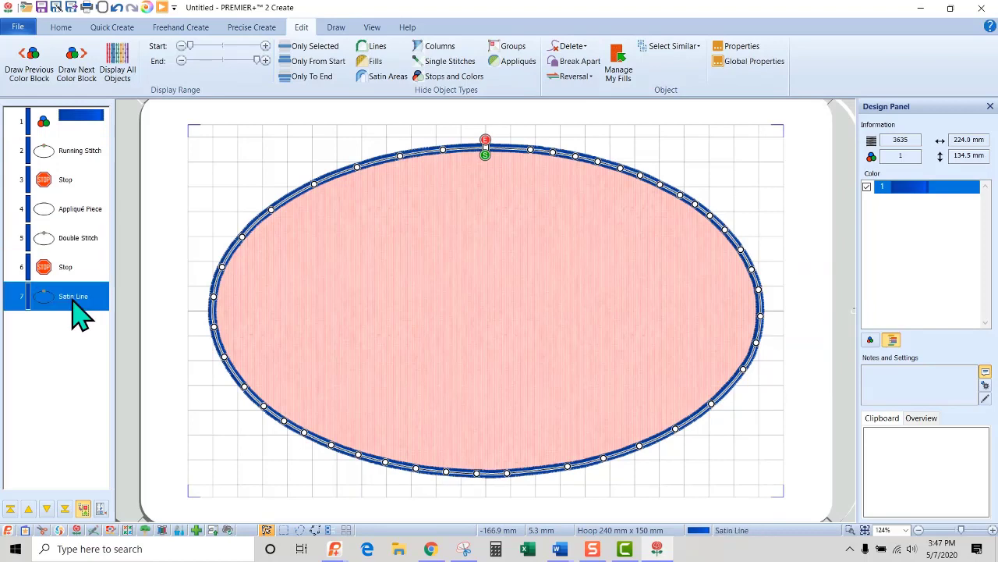
Insert a color change to Robison-Anton Rayon 40 thread 2588 Mid Lilac after the first stop.
{"action": "left_click", "coordinate": [67, 187]}
{"action": "right_click", "coordinate": [68, 192]}
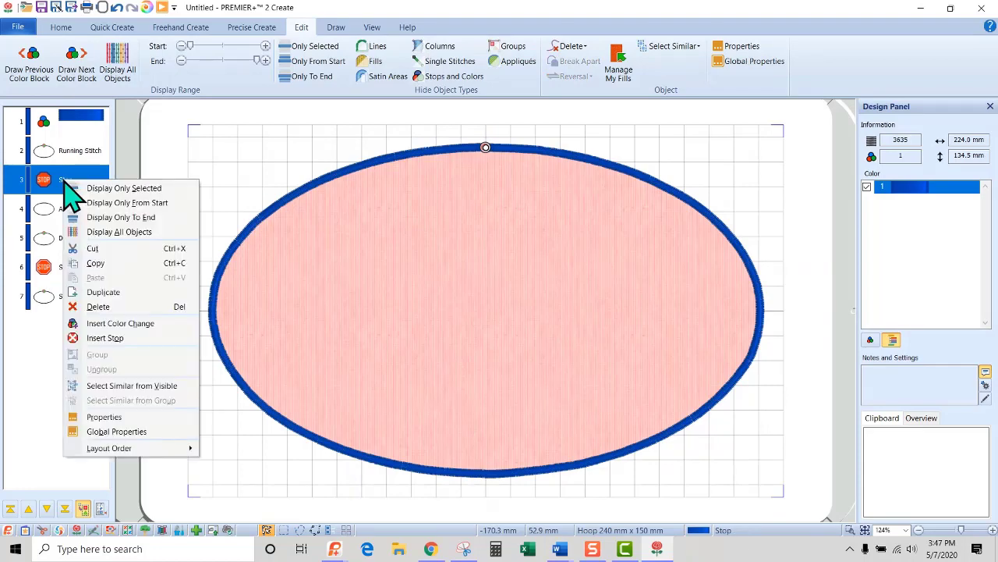
{"action": "left_click", "coordinate": [109, 325]}
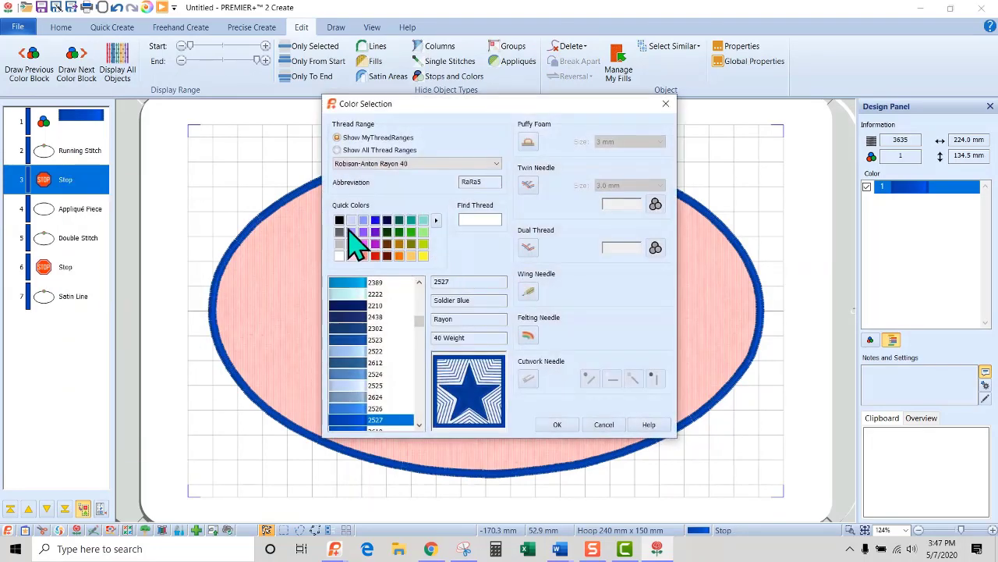
{"action": "left_click", "coordinate": [350, 231]}
{"action": "left_click", "coordinate": [557, 424]}
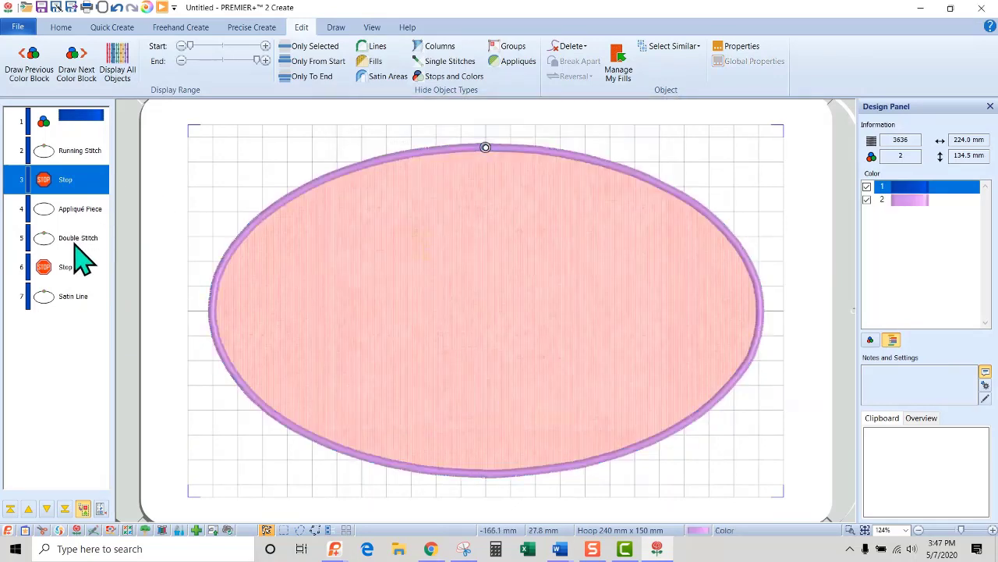
Insert a color change to Robison-Anton Rayon 40 thread 2415 Floral Pink after the second stop, before the satin line.
{"action": "right_click", "coordinate": [74, 308]}
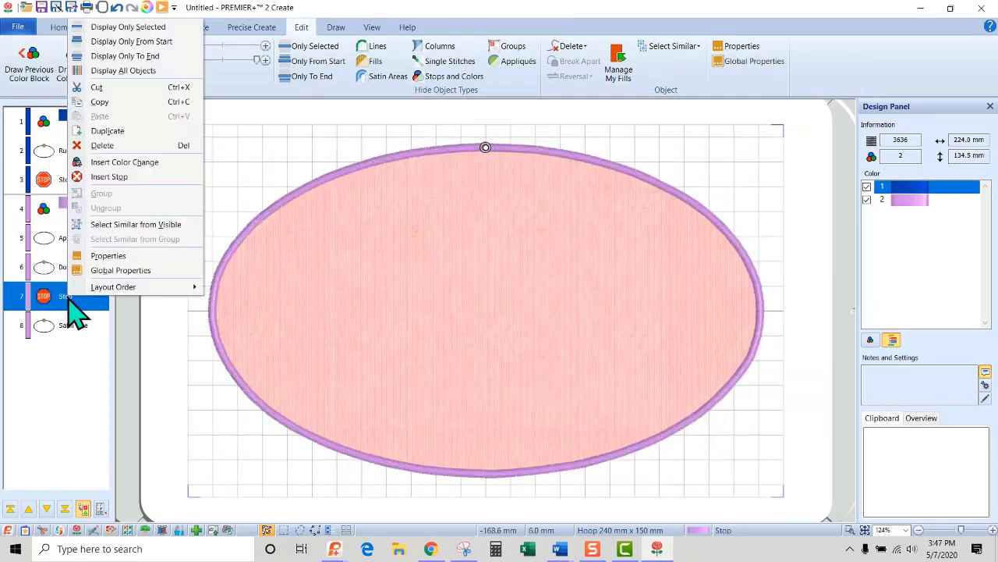
{"action": "left_click", "coordinate": [99, 164]}
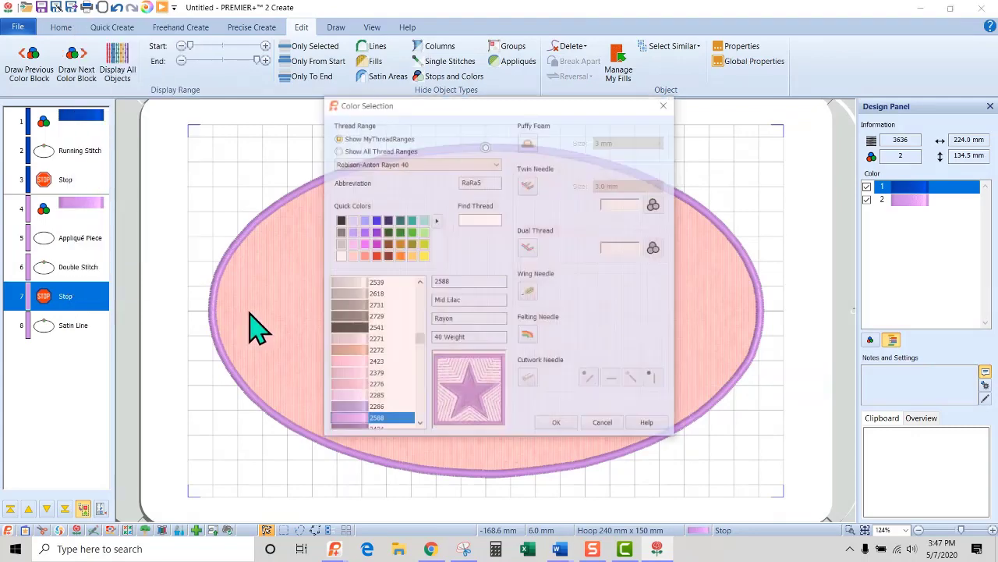
{"action": "left_click", "coordinate": [366, 250]}
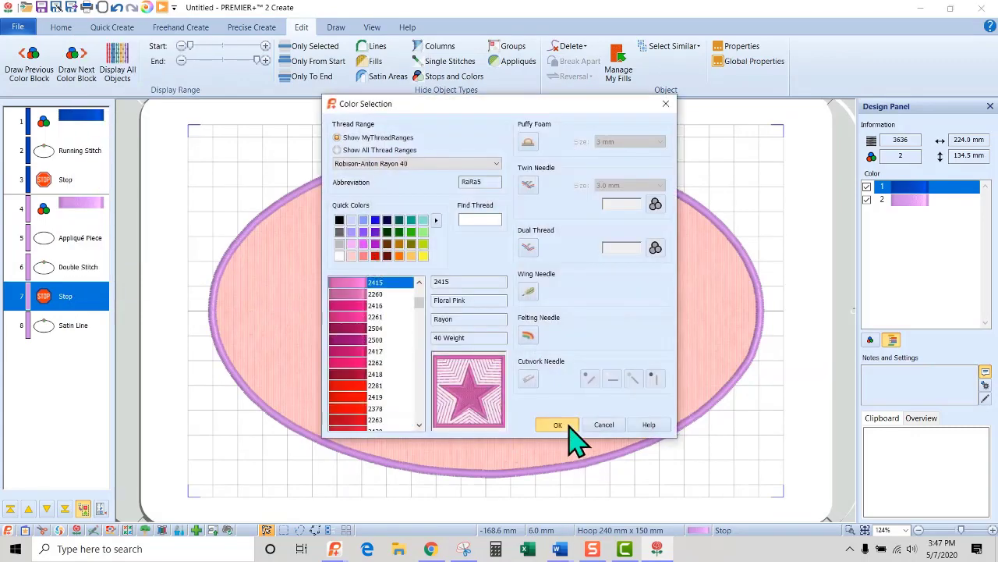
{"action": "left_click", "coordinate": [565, 427]}
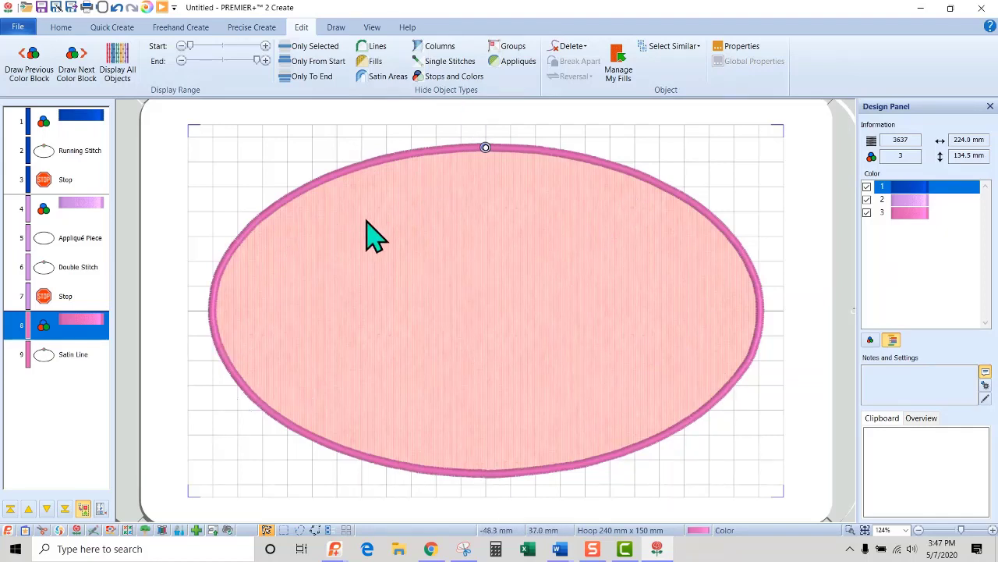
Set new areas to use QuiltStipple Fill, with the satin line and appliqué options turned off.
{"action": "left_click", "coordinate": [114, 29]}
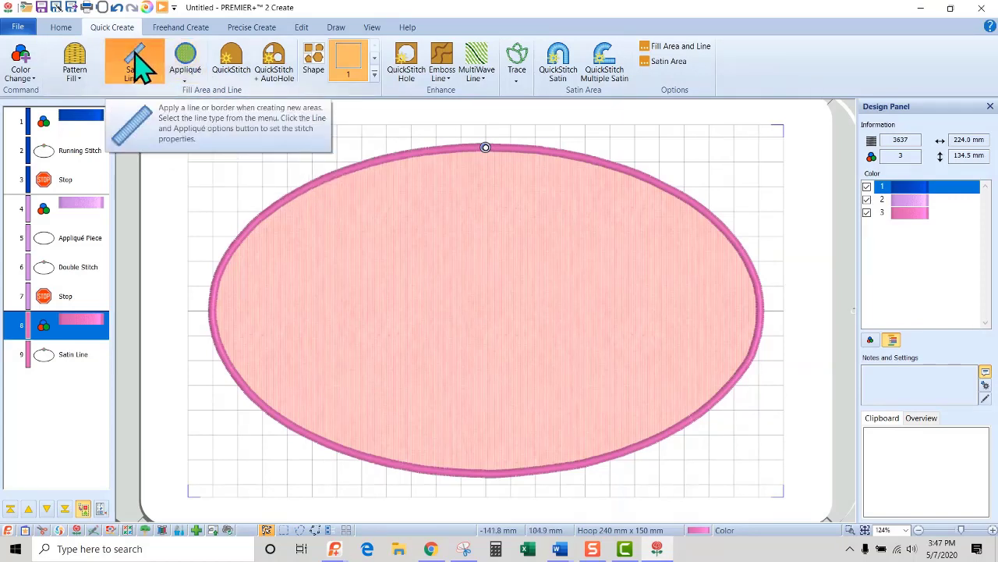
{"action": "left_click", "coordinate": [88, 96]}
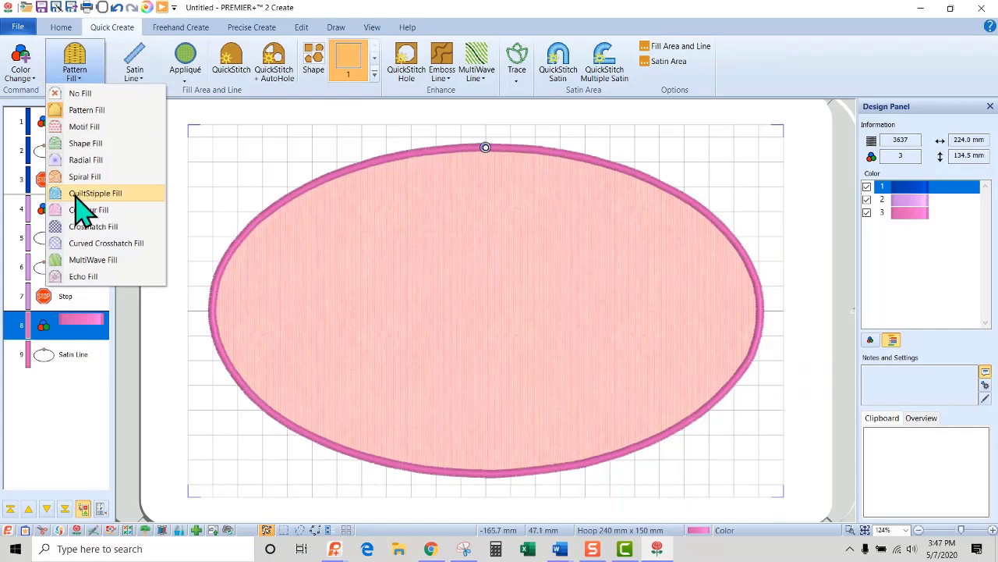
{"action": "left_click", "coordinate": [136, 210]}
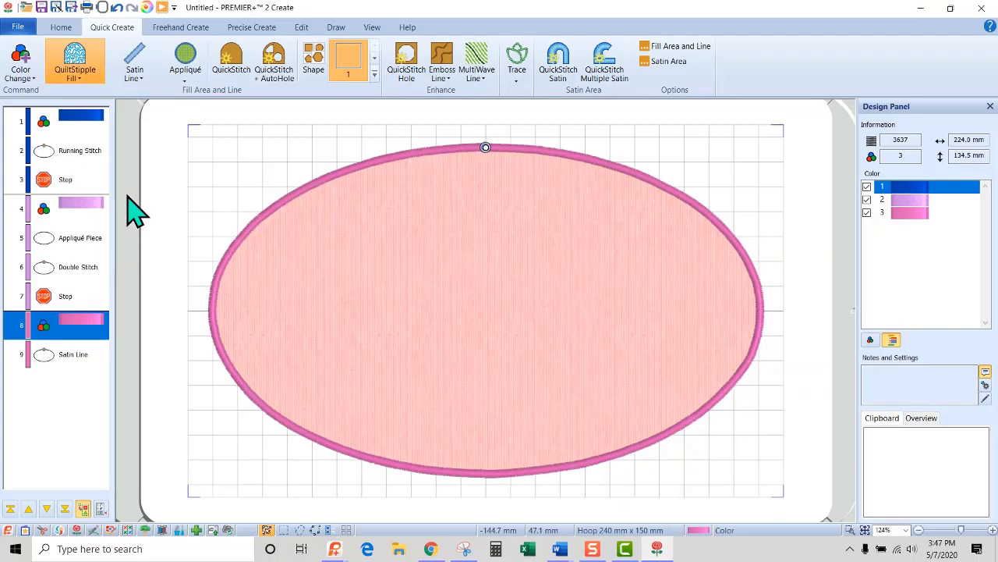
Fill the oval with QuiltStipple using QuickStitch, inserting it after the double stitch and before the second stop.
{"action": "left_click", "coordinate": [71, 300]}
{"action": "left_click", "coordinate": [88, 274]}
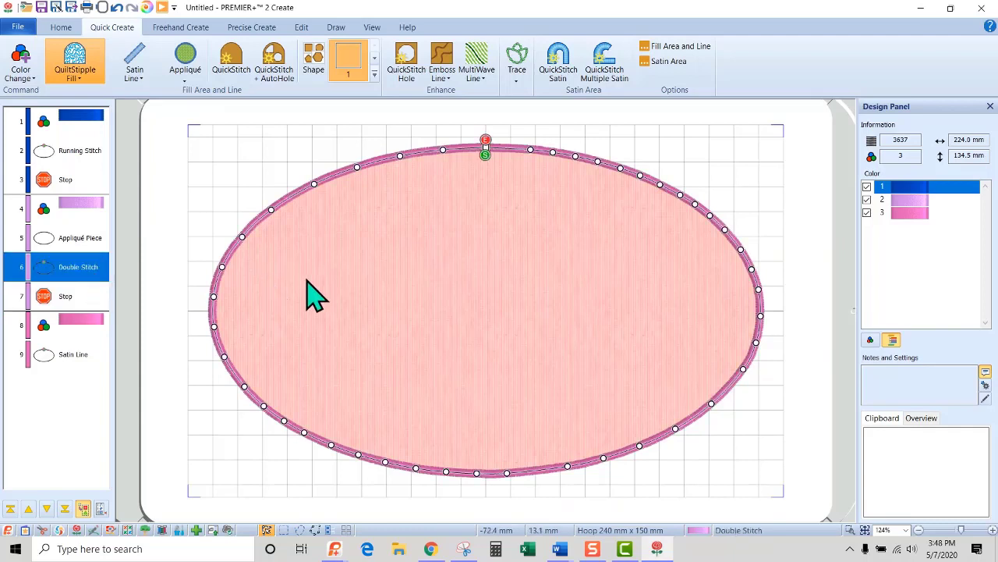
{"action": "left_click", "coordinate": [228, 60]}
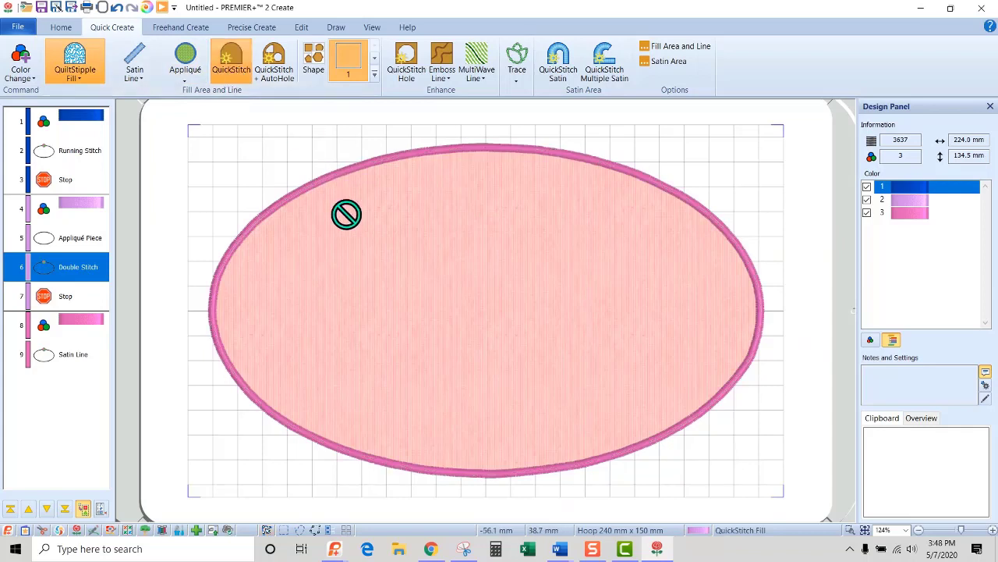
{"action": "left_click", "coordinate": [315, 188]}
{"action": "left_click", "coordinate": [474, 317]}
Insert a color change to Robison-Anton Rayon 40 thread 2315 Evergreen between the double stitch and the QuiltStipple fill.
{"action": "left_click", "coordinate": [71, 273]}
{"action": "right_click", "coordinate": [69, 277]}
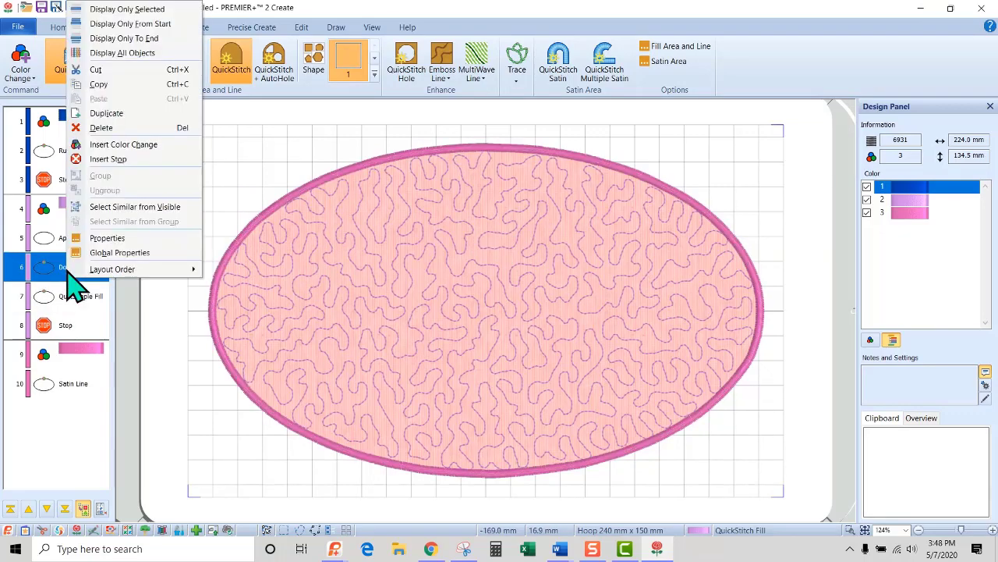
{"action": "left_click", "coordinate": [109, 149]}
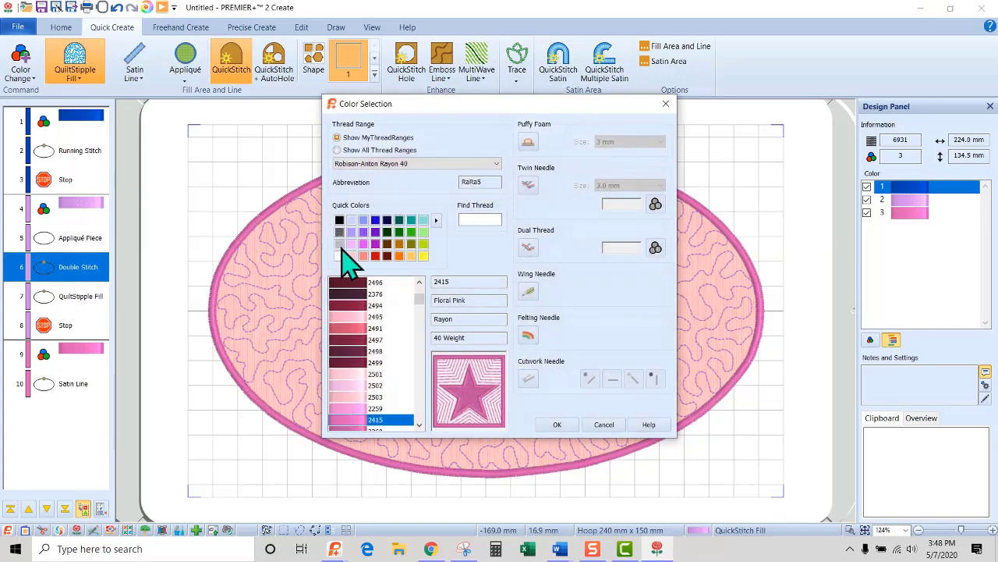
{"action": "left_click", "coordinate": [387, 232]}
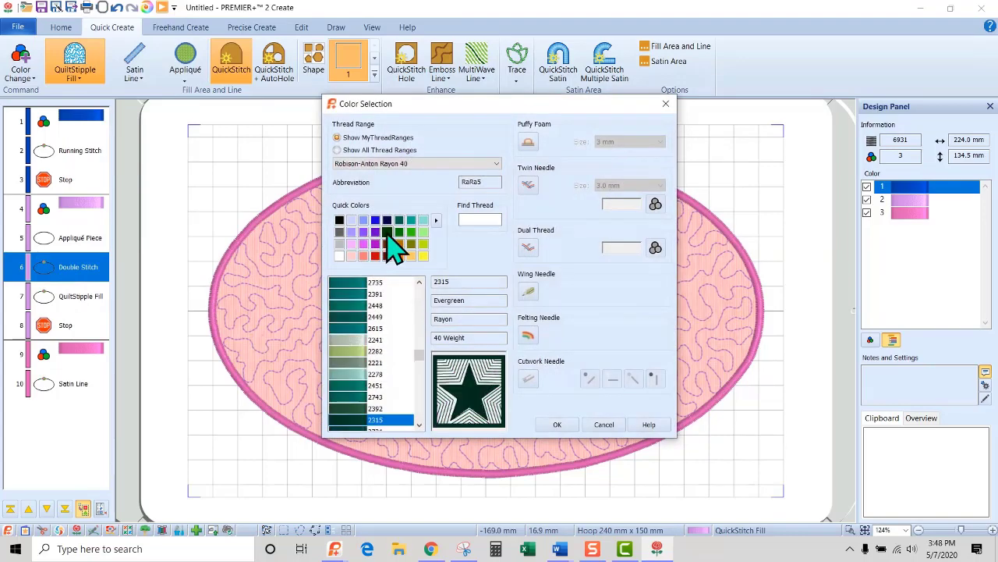
{"action": "left_click", "coordinate": [556, 425]}
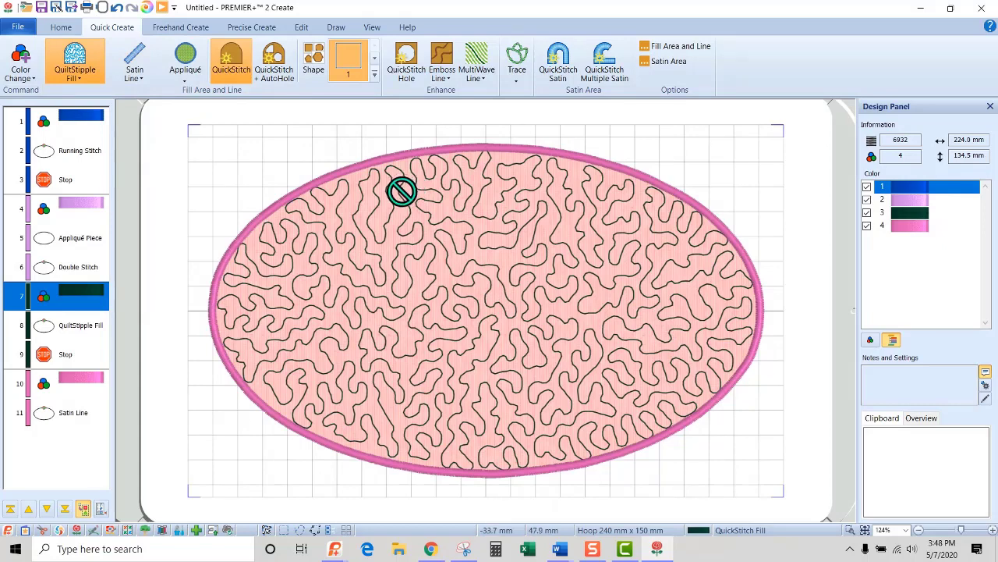
Copy the whole oval appliqué design as embroidery.
{"action": "left_click", "coordinate": [56, 8]}
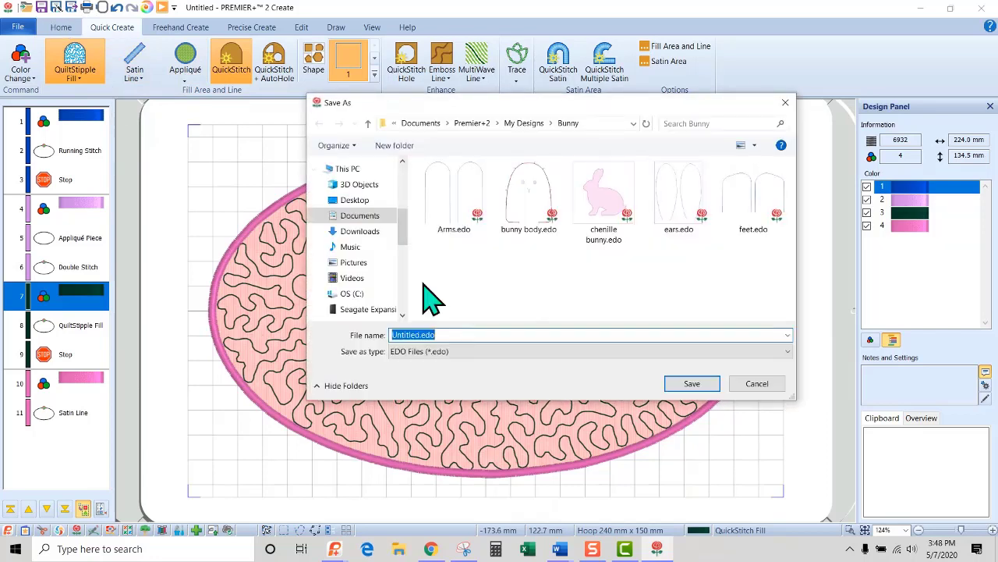
{"action": "left_click", "coordinate": [747, 381]}
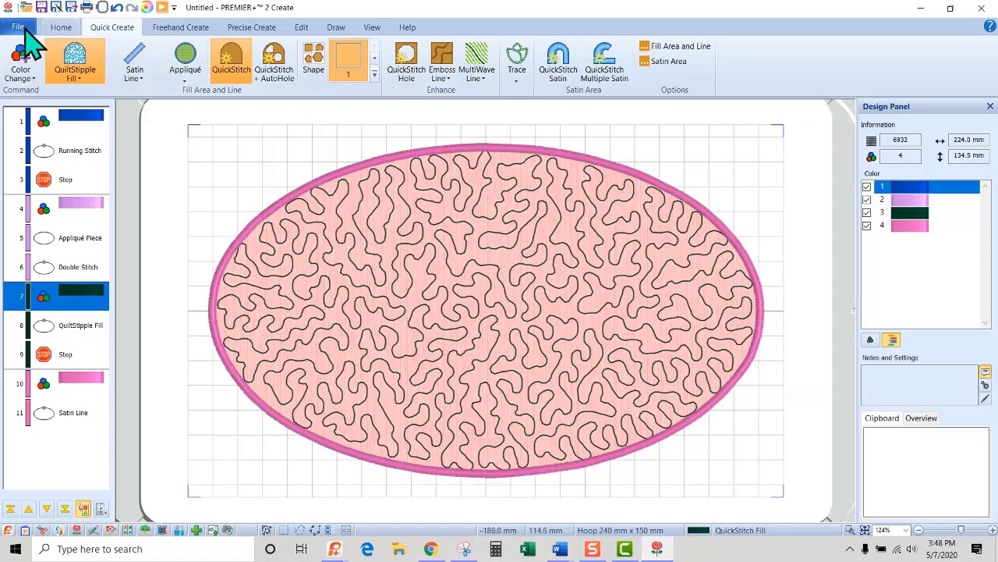
{"action": "left_click", "coordinate": [61, 27]}
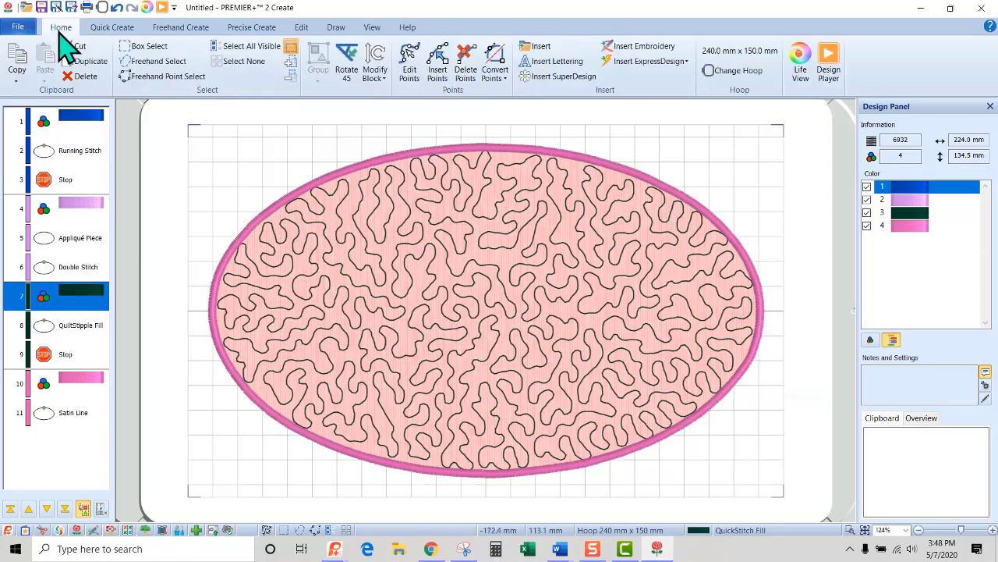
{"action": "left_click", "coordinate": [15, 82]}
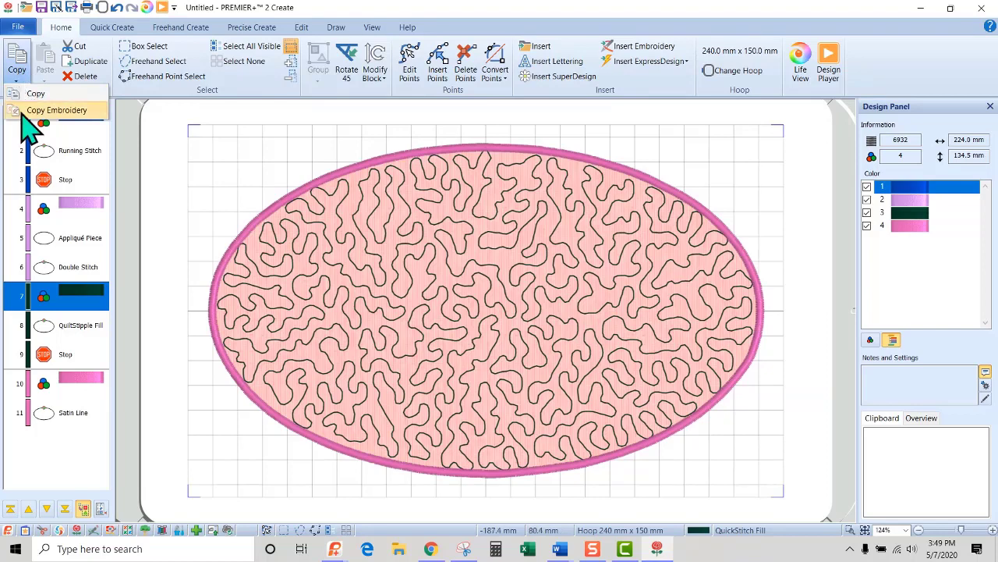
{"action": "left_click", "coordinate": [49, 110]}
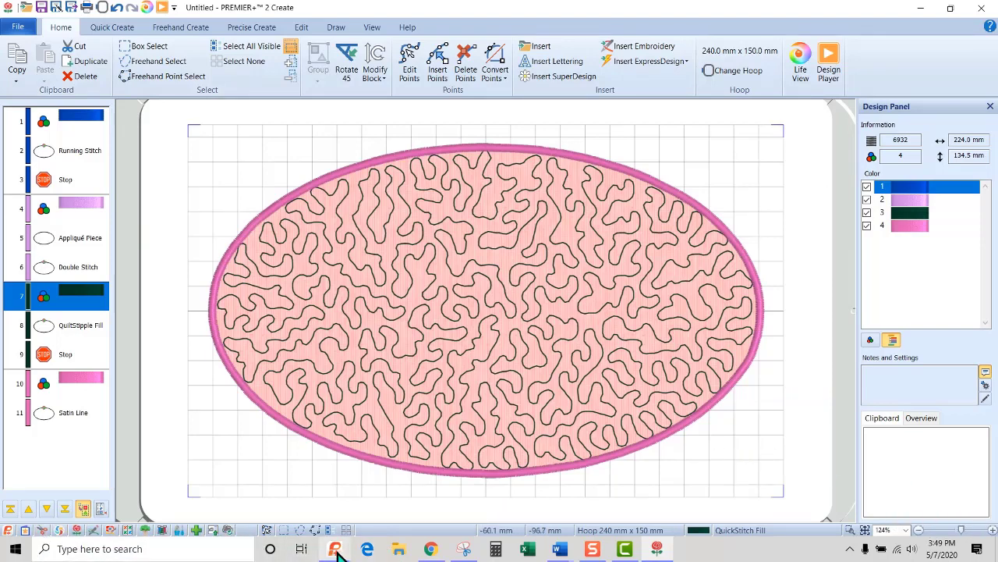
Switch to the Grandmas garden 2 window in PREMIER+ 2 Embroidery Ultra and paste the copied oval into the 240 x 150 mm hoop.
{"action": "mouse_move", "coordinate": [337, 552]}
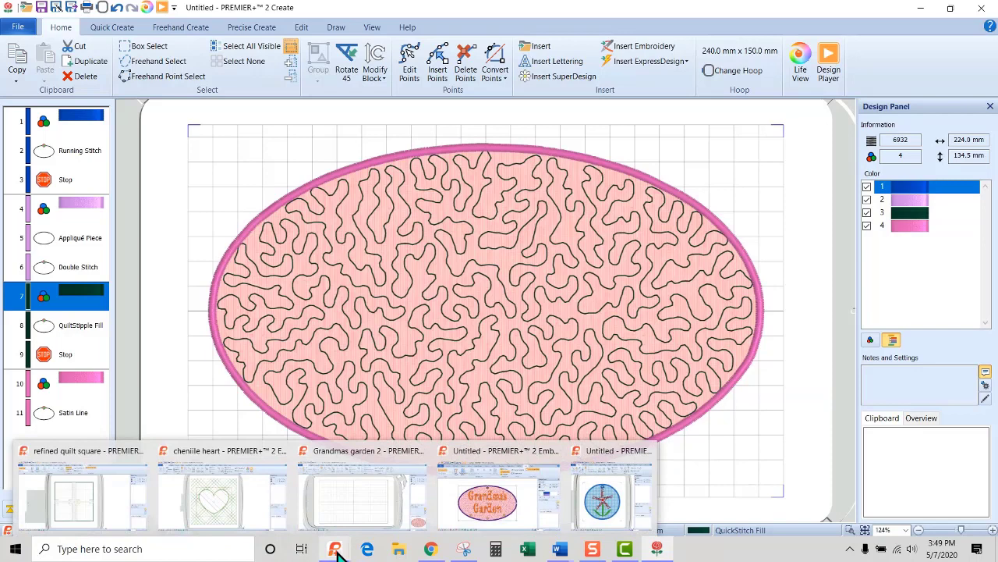
{"action": "left_click", "coordinate": [352, 499]}
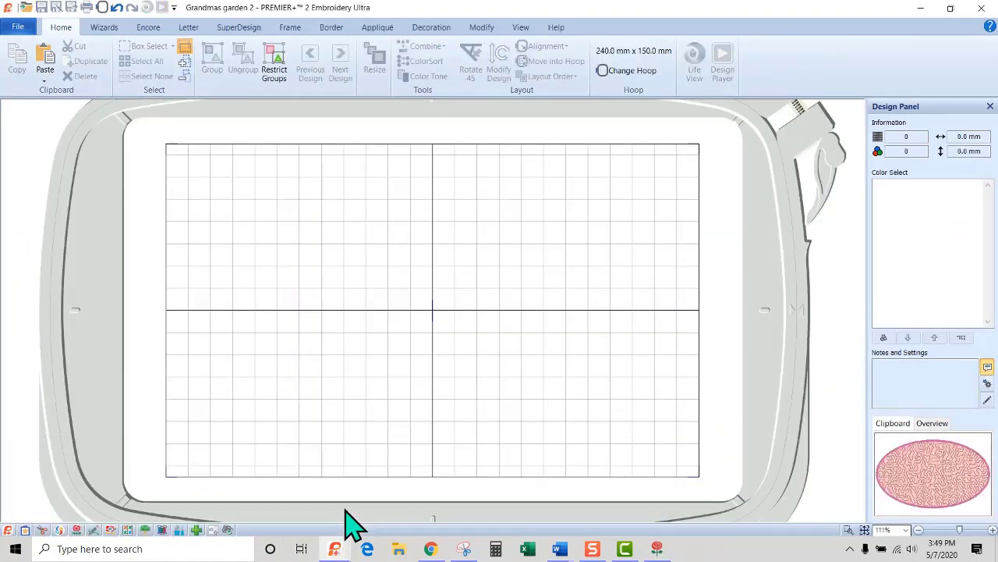
{"action": "left_click", "coordinate": [45, 59]}
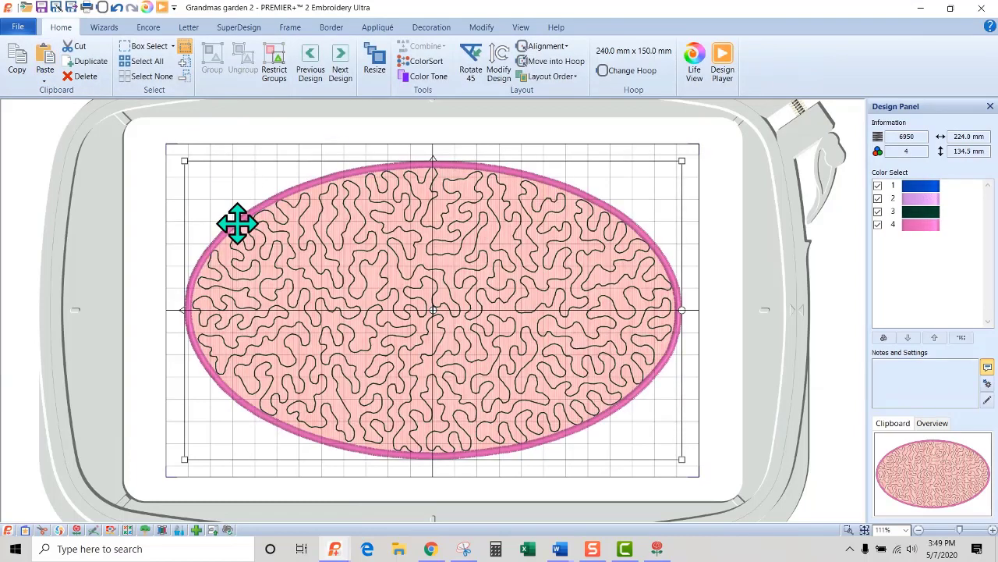
{"action": "mouse_move", "coordinate": [924, 186]}
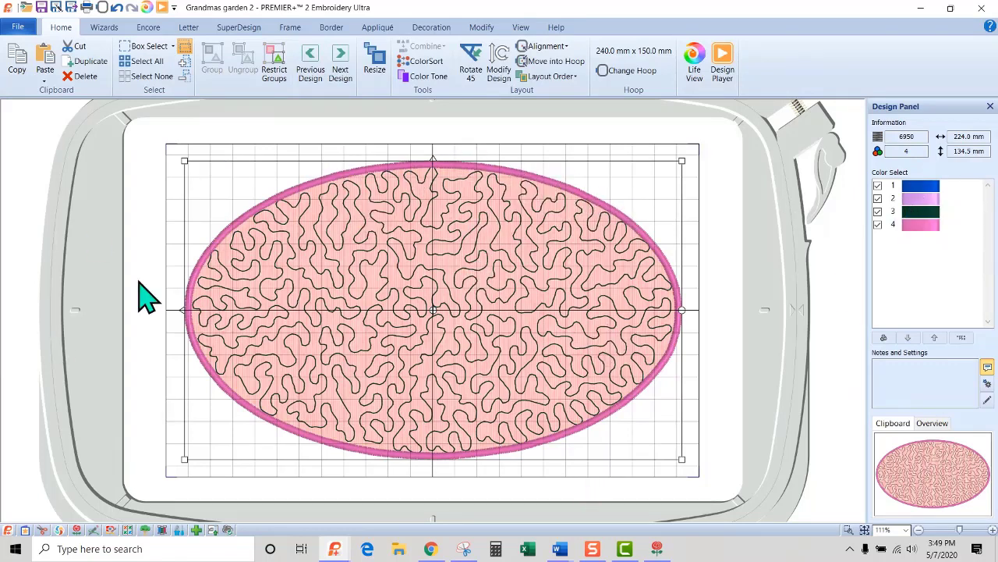
{"action": "left_click", "coordinate": [924, 237]}
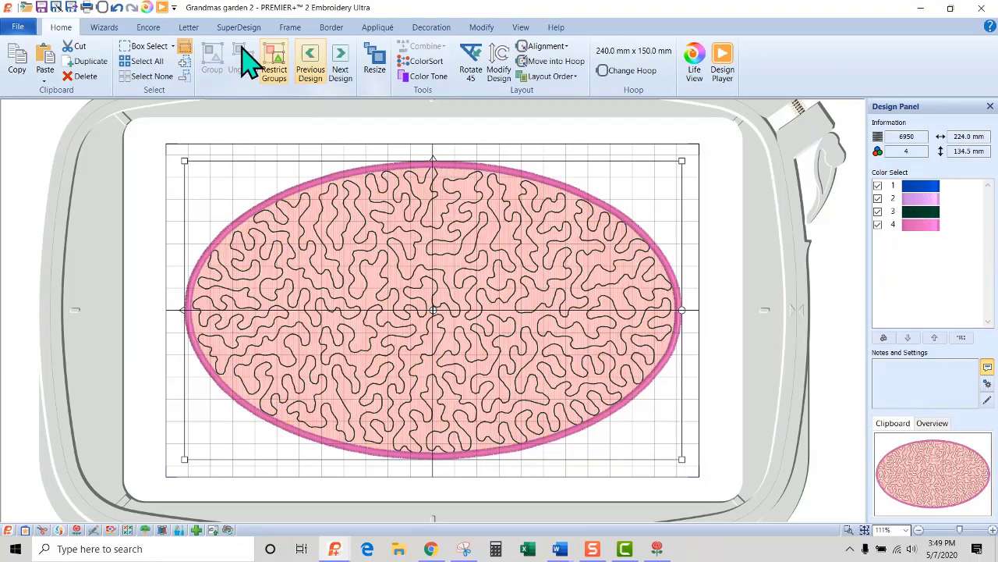
{"action": "left_click", "coordinate": [287, 148]}
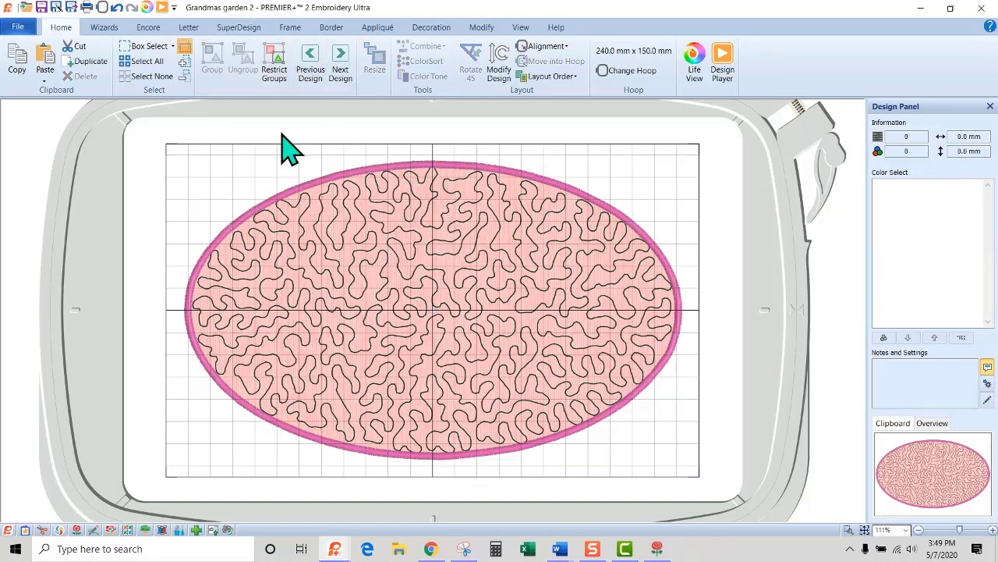
Add two-line "Grandma's Garden" lettering in Jingo 25-55mm at 25 mm and enlarge it to about 151 x 80 mm across the oval.
{"action": "left_click", "coordinate": [189, 29]}
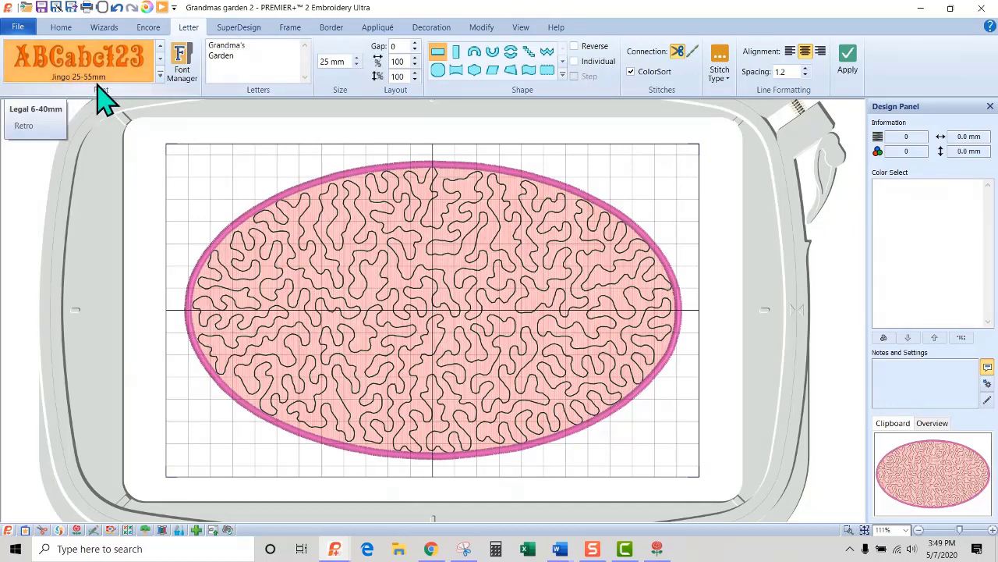
{"action": "left_click", "coordinate": [848, 62]}
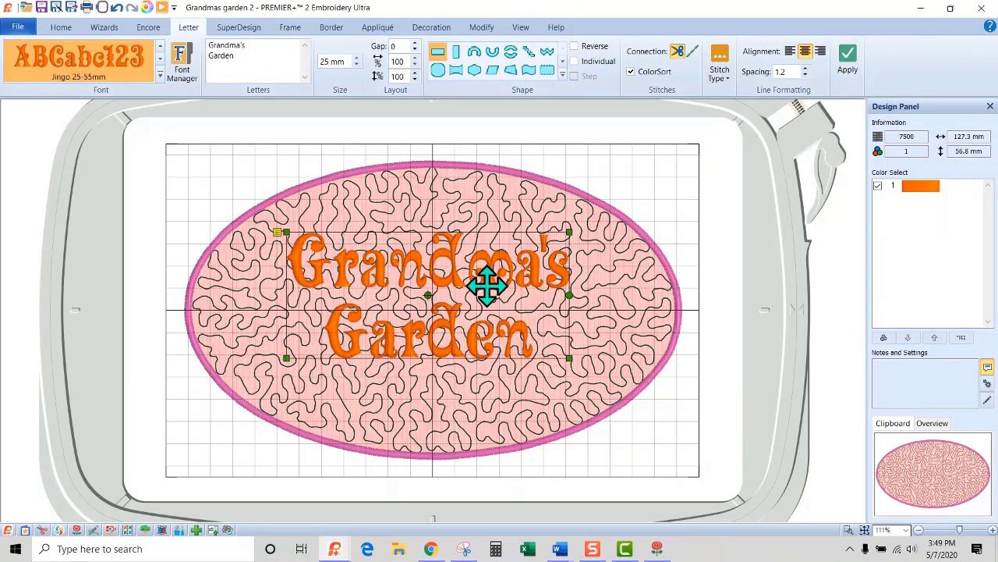
{"action": "left_click_drag", "start_coordinate": [487, 287], "coordinate": [477, 255]}
{"action": "left_click_drag", "start_coordinate": [561, 332], "coordinate": [599, 355]}
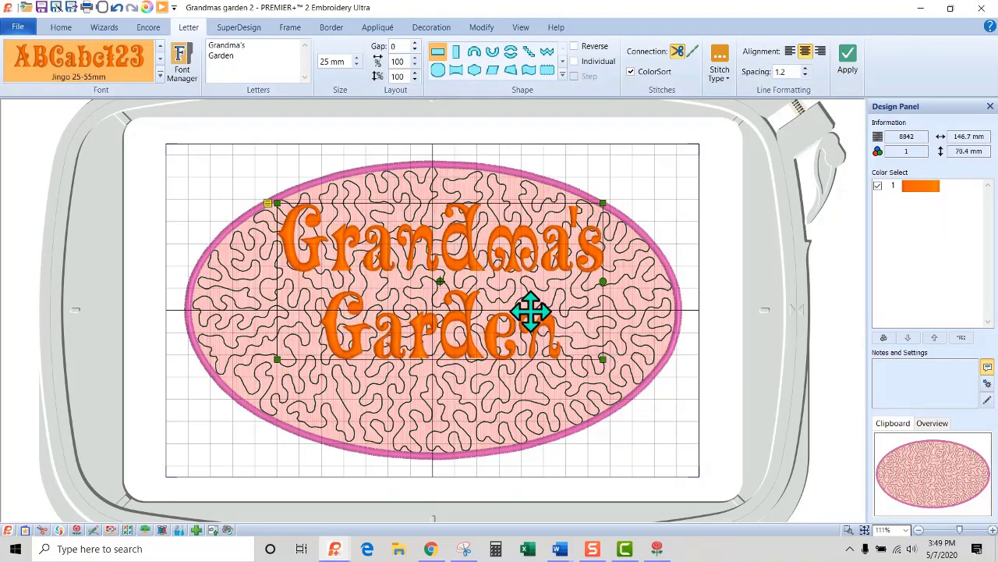
{"action": "left_click_drag", "start_coordinate": [276, 358], "coordinate": [267, 382]}
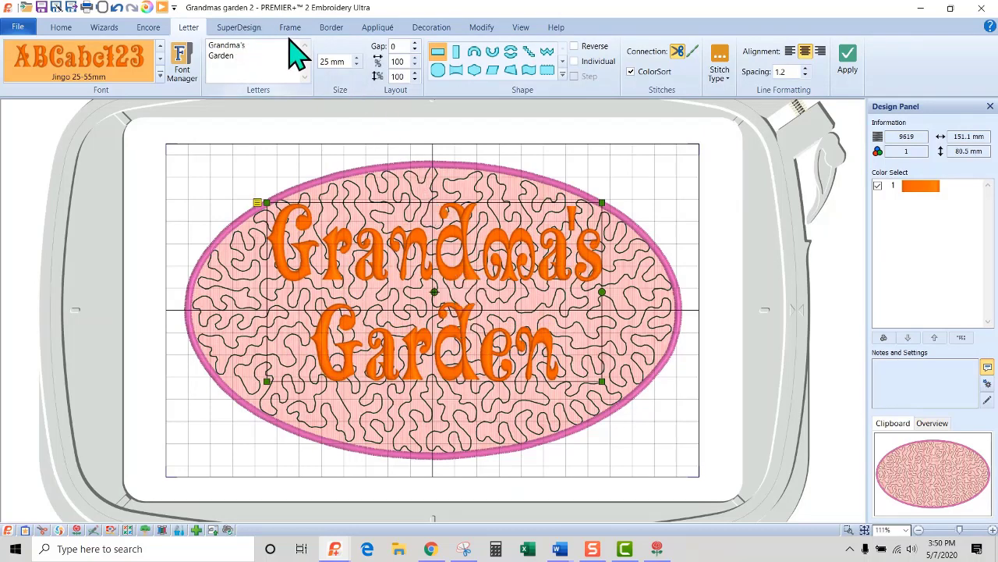
Add a single-repeat motif underline using Husqvarna Viking, A Utility Stitches pattern 43, and place it inside the oval's upper edge above the lettering.
{"action": "left_click", "coordinate": [331, 28]}
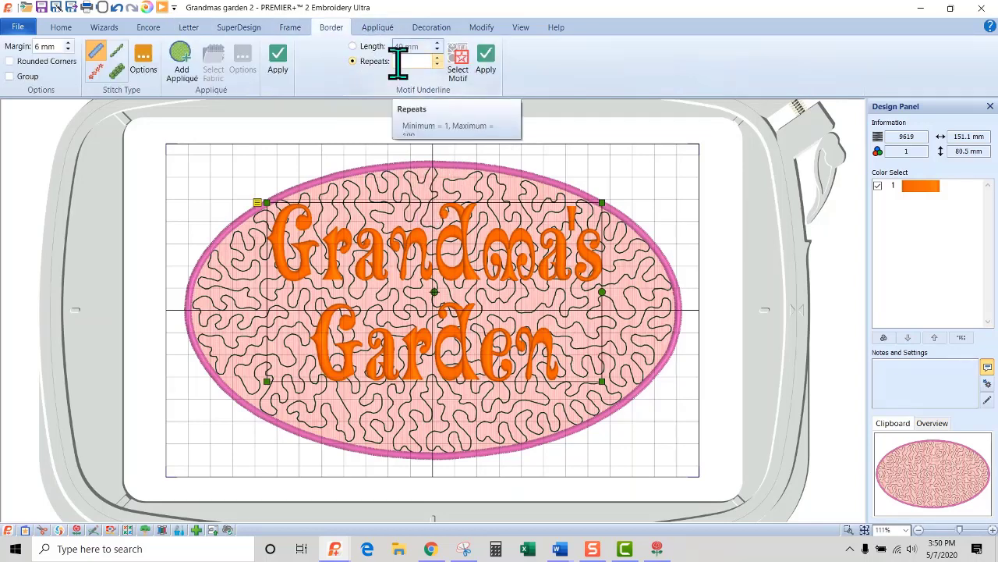
{"action": "left_click", "coordinate": [467, 77]}
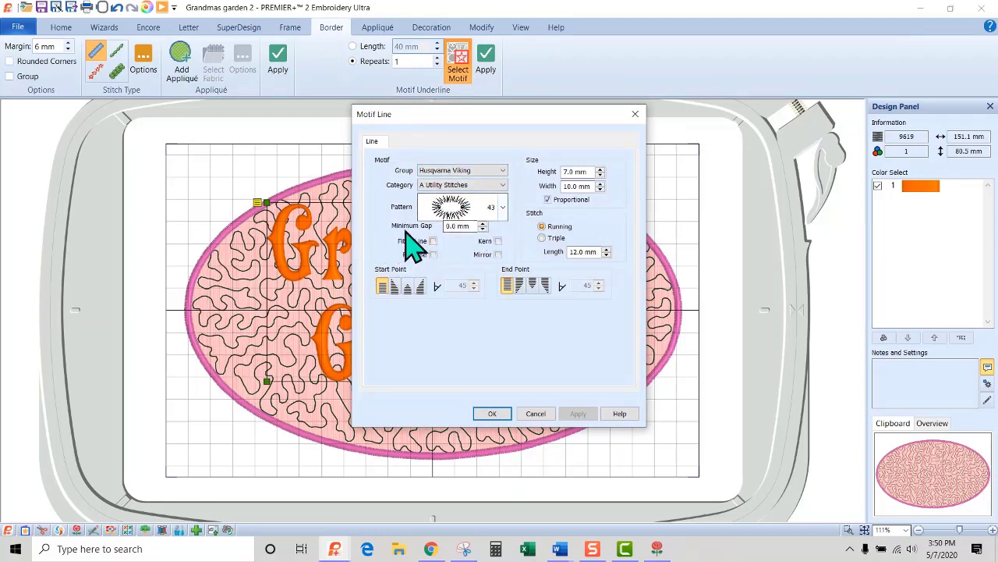
{"action": "left_click", "coordinate": [492, 414]}
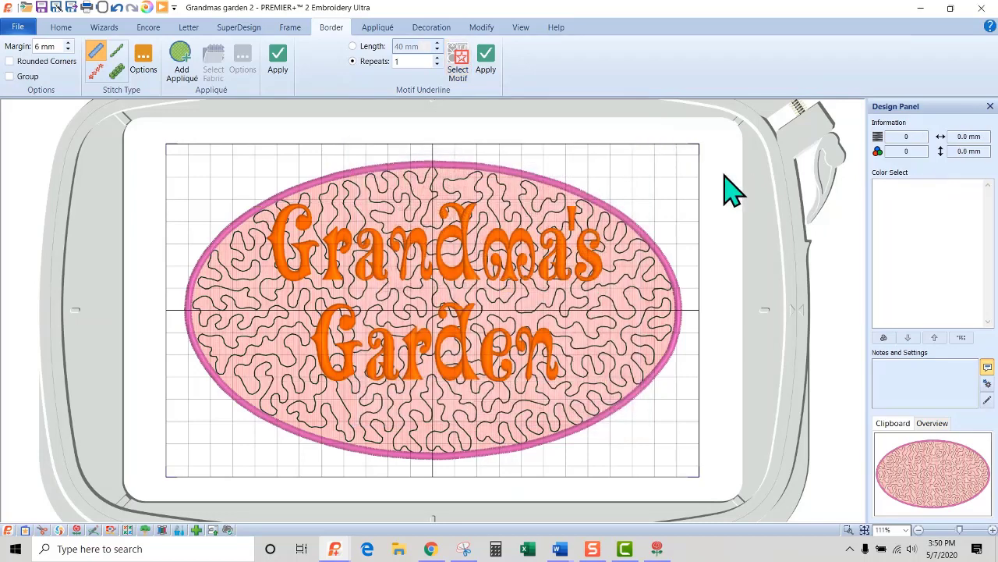
{"action": "left_click", "coordinate": [486, 63]}
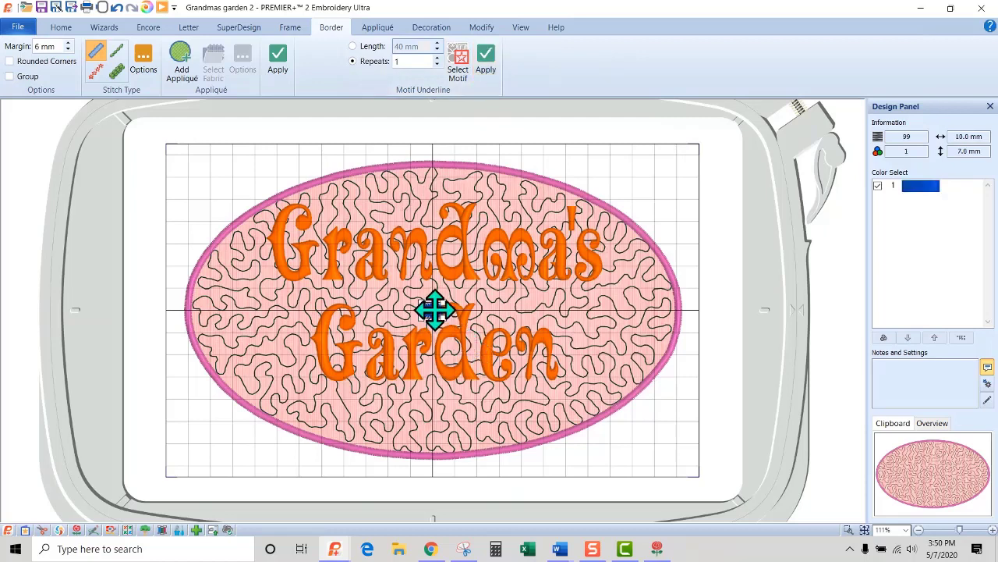
{"action": "left_click_drag", "start_coordinate": [434, 312], "coordinate": [434, 182]}
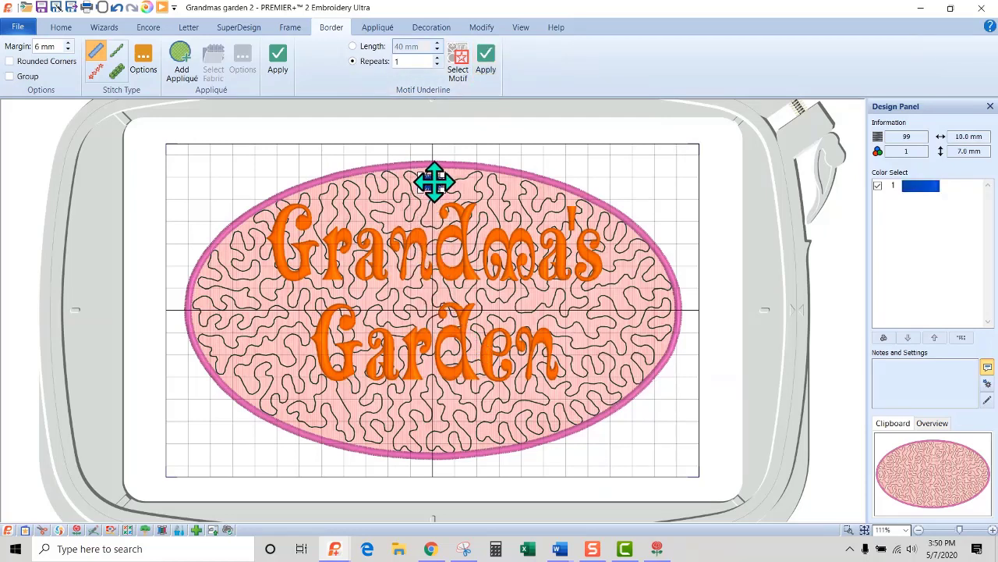
Recolor the motif above the lettering with Robison-Anton Rayon 40 thread 2479 Almond.
{"action": "double_click", "coordinate": [936, 200]}
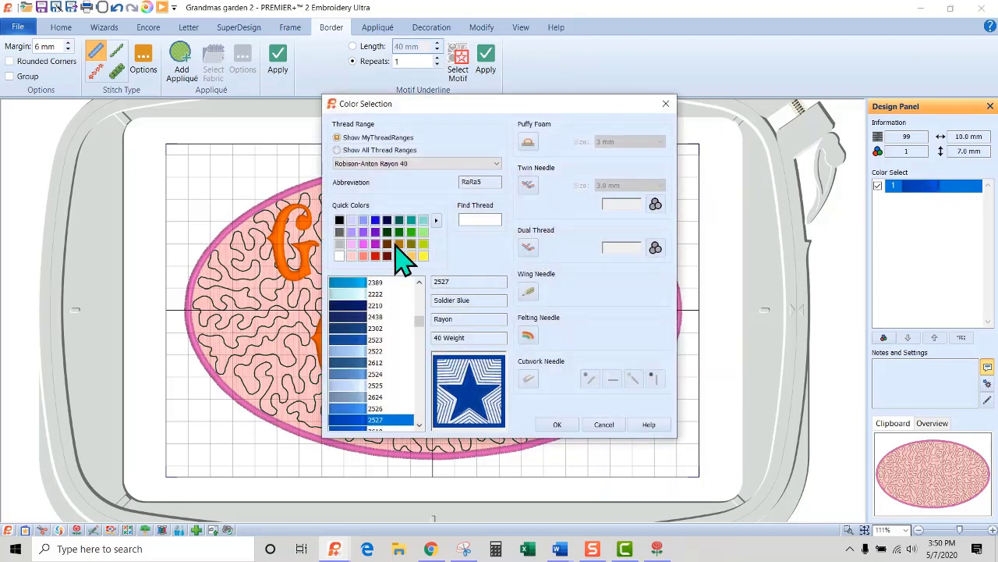
{"action": "left_click", "coordinate": [398, 245]}
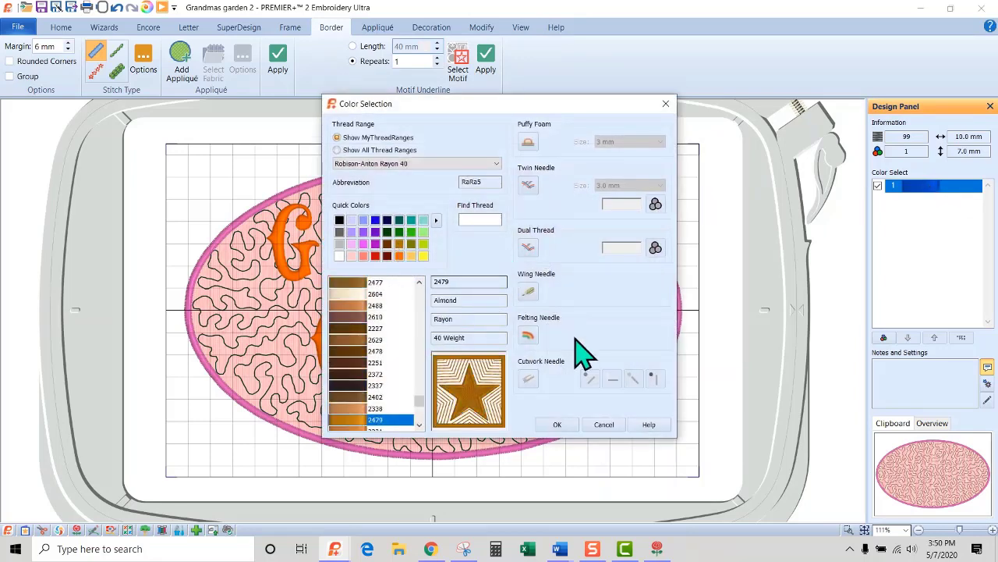
{"action": "left_click", "coordinate": [555, 425]}
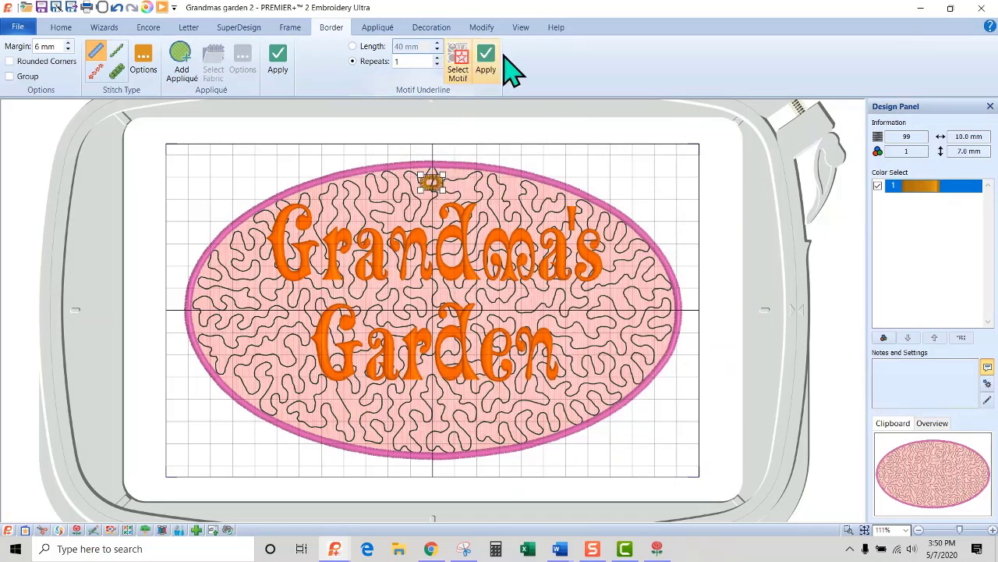
Add a second single-repeat motif underline at the hoop's center and choose the Encore line layout with downward curve 5 for three repeats.
{"action": "left_click", "coordinate": [640, 172]}
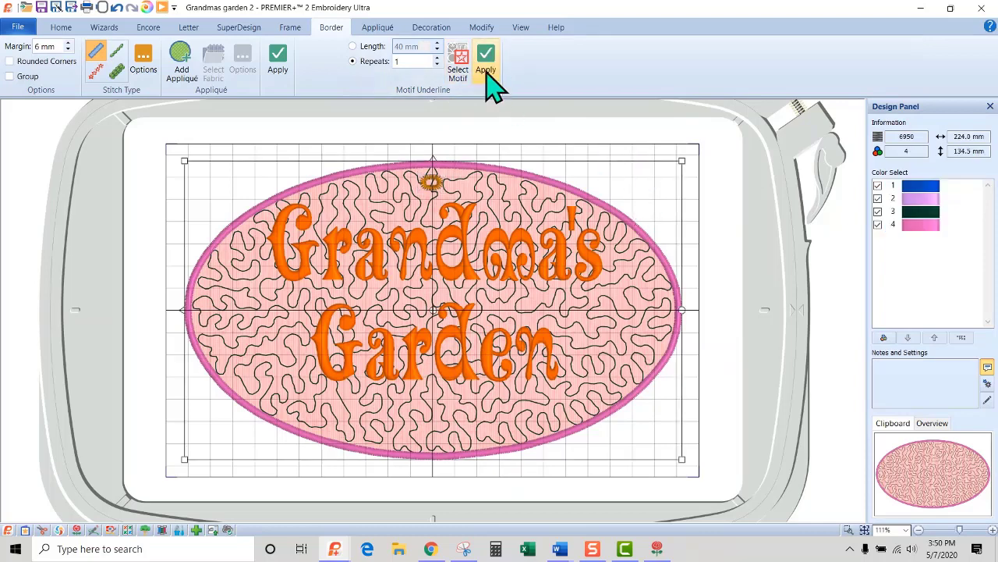
{"action": "left_click", "coordinate": [656, 127]}
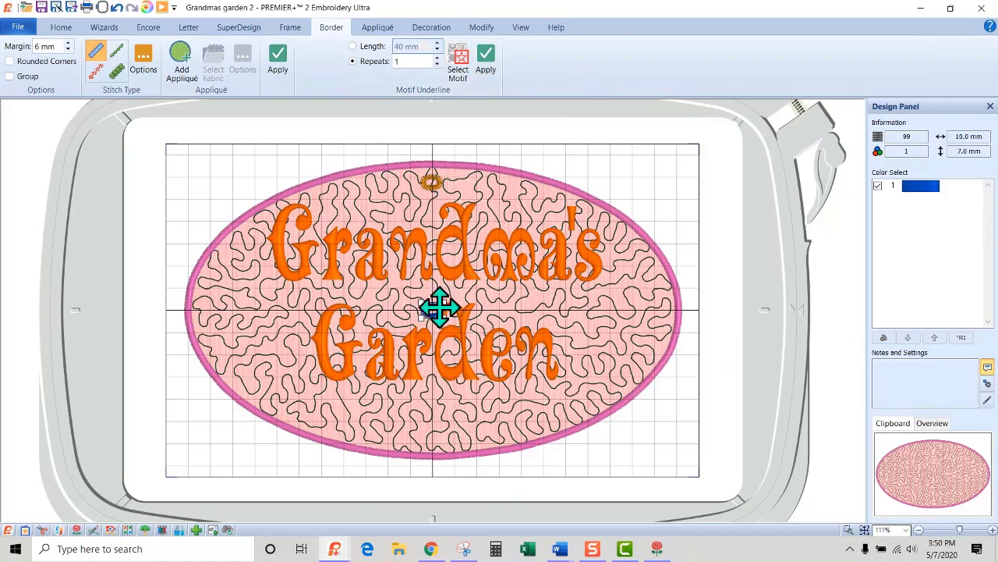
{"action": "left_click", "coordinate": [145, 28]}
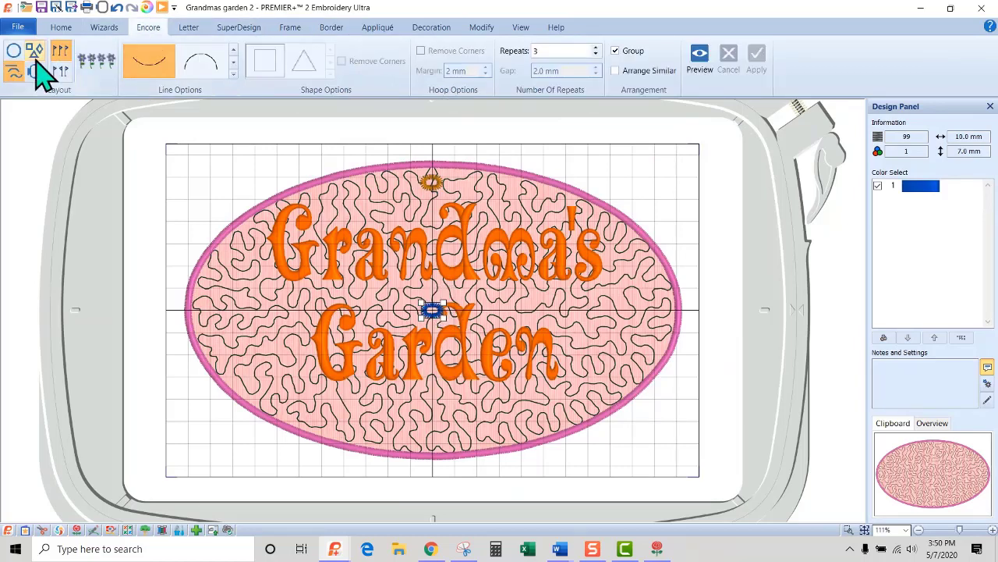
{"action": "left_click", "coordinate": [13, 51]}
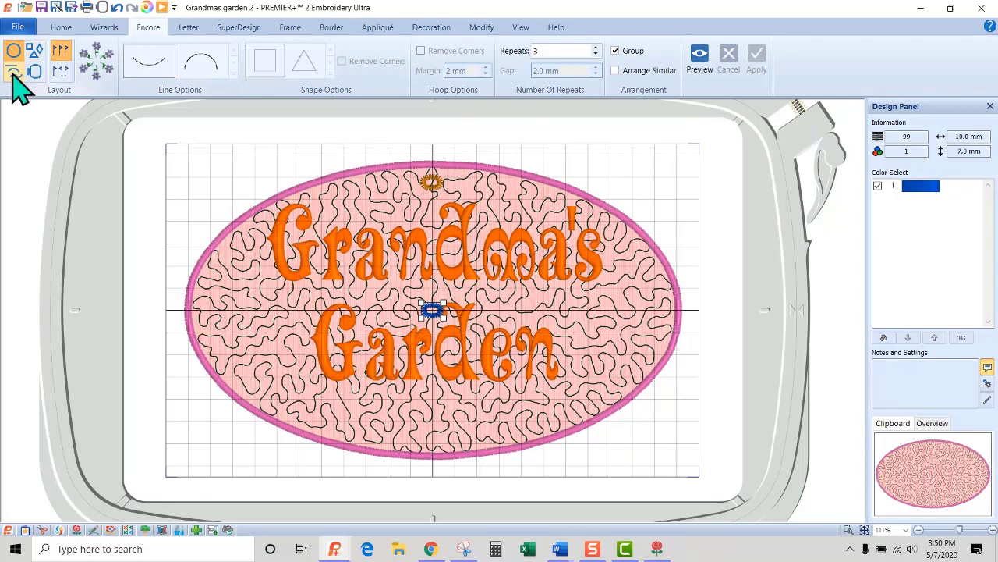
{"action": "left_click", "coordinate": [13, 71]}
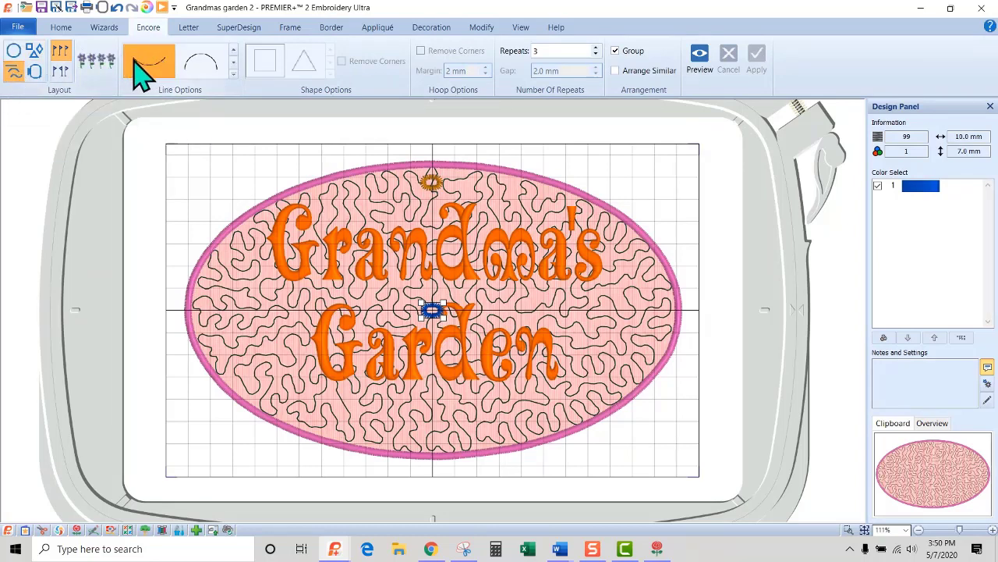
{"action": "left_click", "coordinate": [234, 75]}
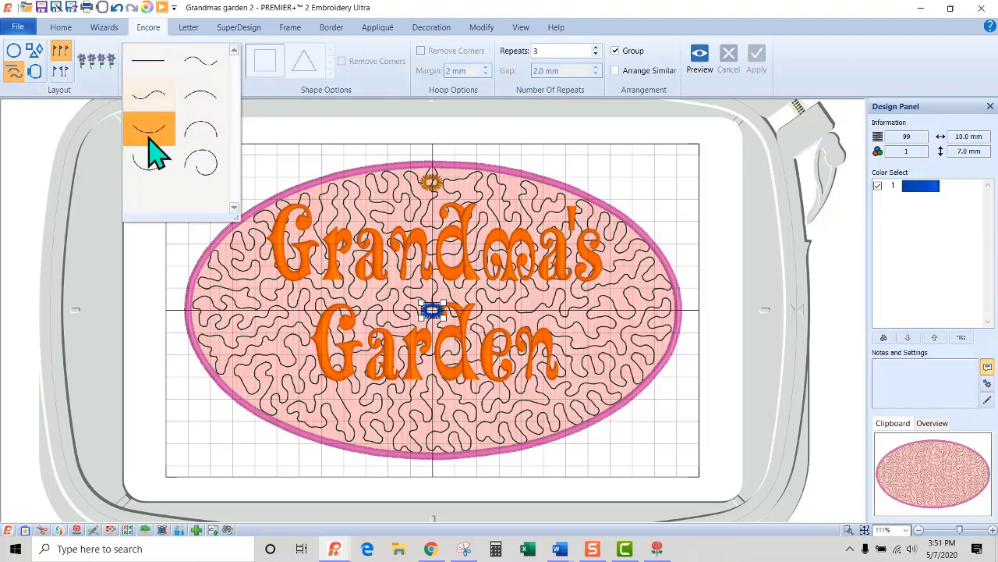
{"action": "mouse_move", "coordinate": [154, 144]}
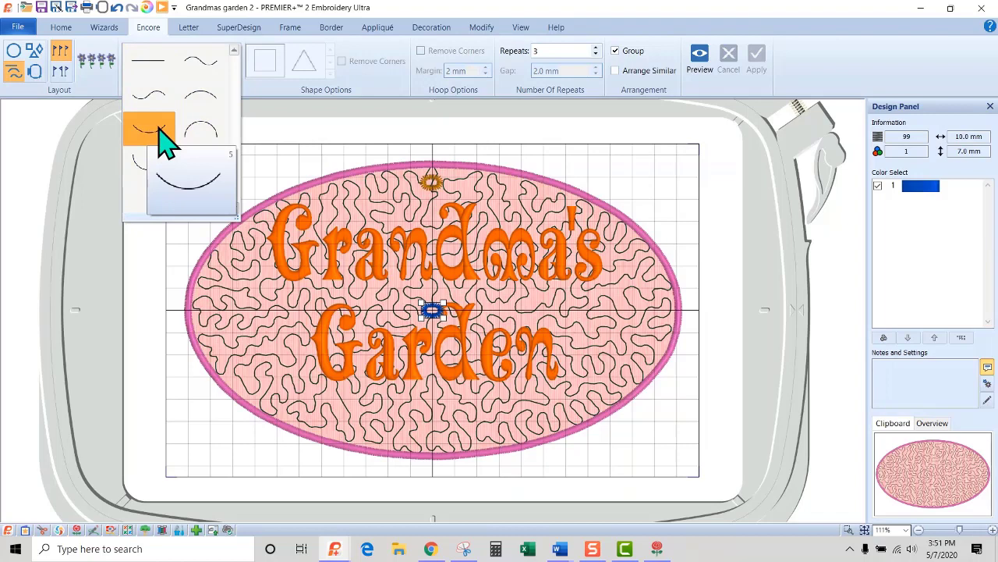
{"action": "left_click", "coordinate": [151, 130]}
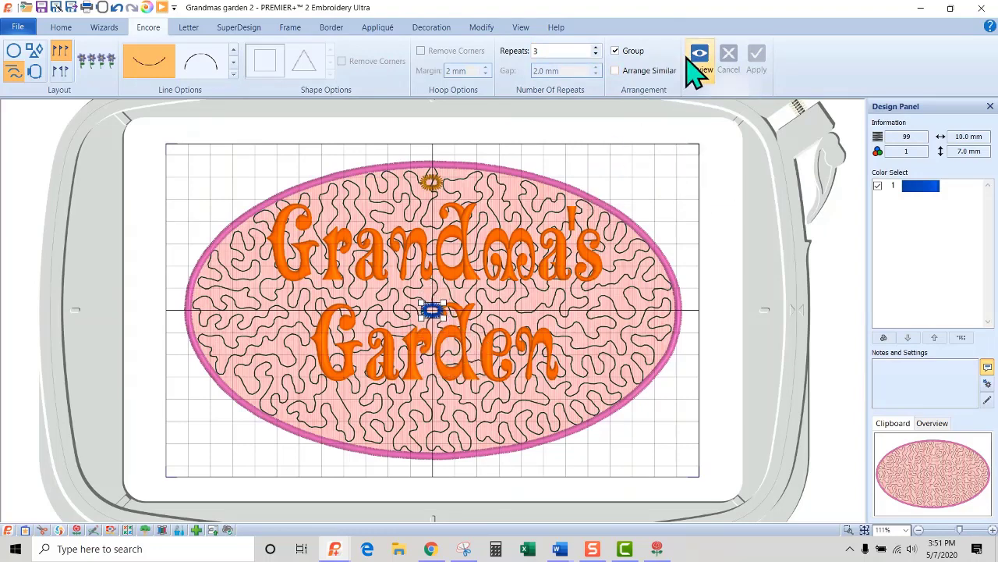
Recolor the selected center motif dark brown from the quick colors.
{"action": "double_click", "coordinate": [920, 187]}
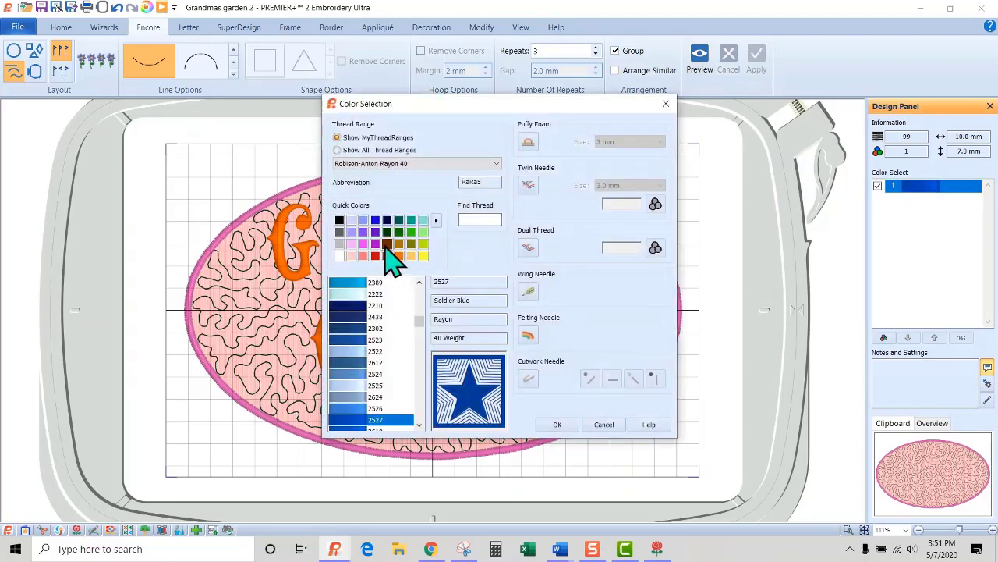
{"action": "left_click", "coordinate": [386, 247]}
{"action": "left_click", "coordinate": [559, 425]}
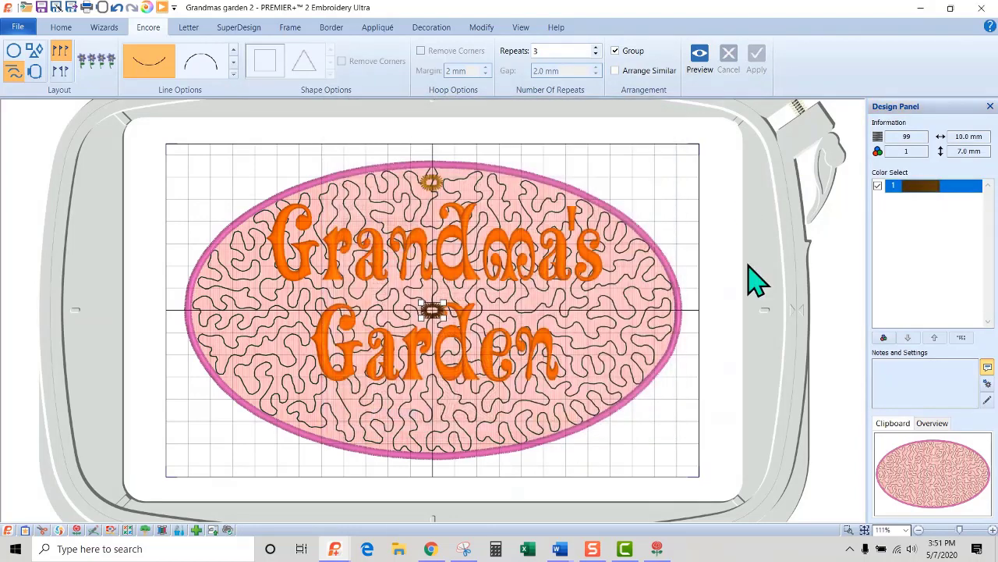
Preview the three-motif Encore curve, fit it inside the oval's lower edge at about 149 x 24 mm, and apply it.
{"action": "left_click", "coordinate": [706, 64]}
{"action": "left_click_drag", "start_coordinate": [435, 297], "coordinate": [578, 417]}
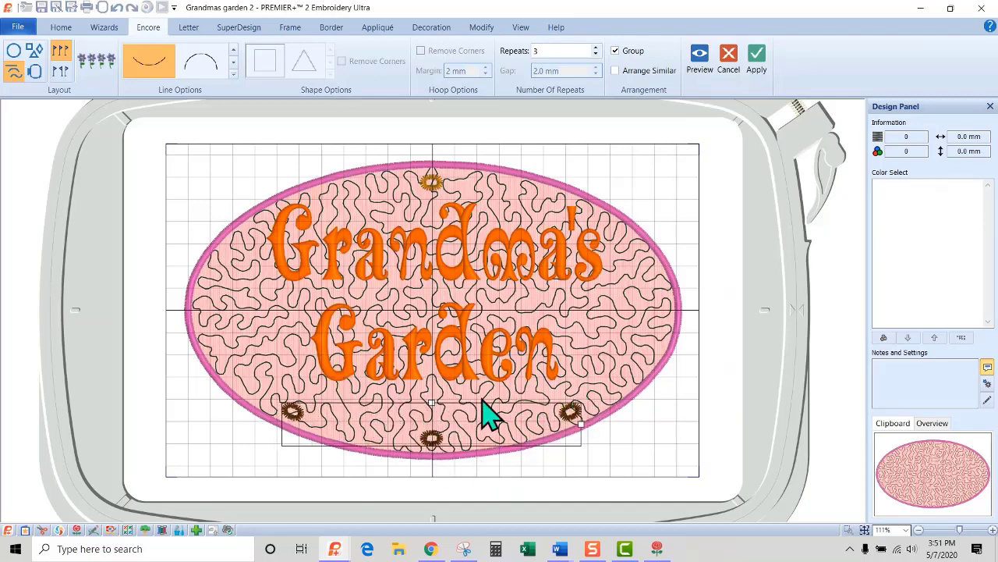
{"action": "left_click_drag", "start_coordinate": [468, 408], "coordinate": [470, 401]}
{"action": "left_click_drag", "start_coordinate": [585, 417], "coordinate": [601, 413]}
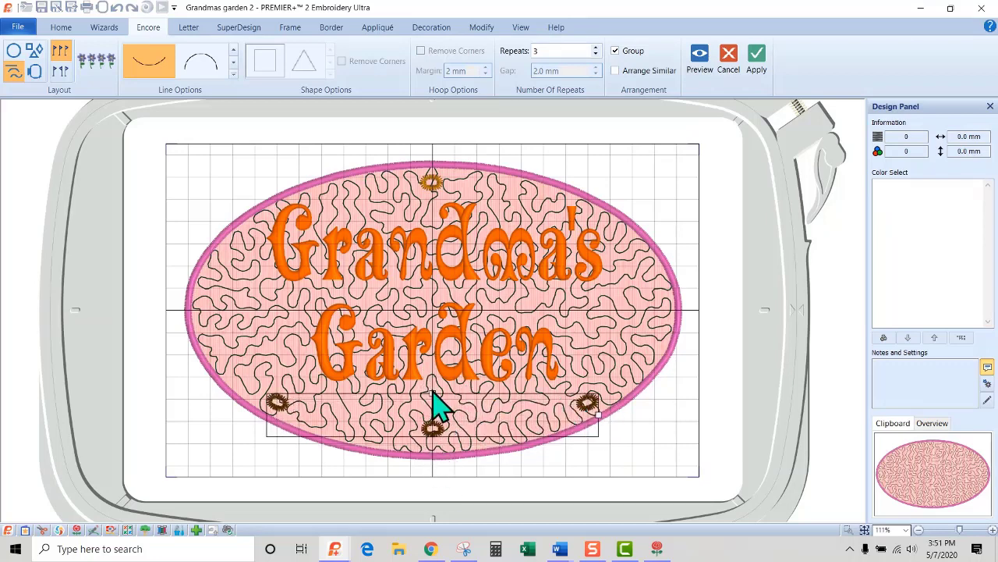
{"action": "left_click_drag", "start_coordinate": [433, 394], "coordinate": [434, 384]}
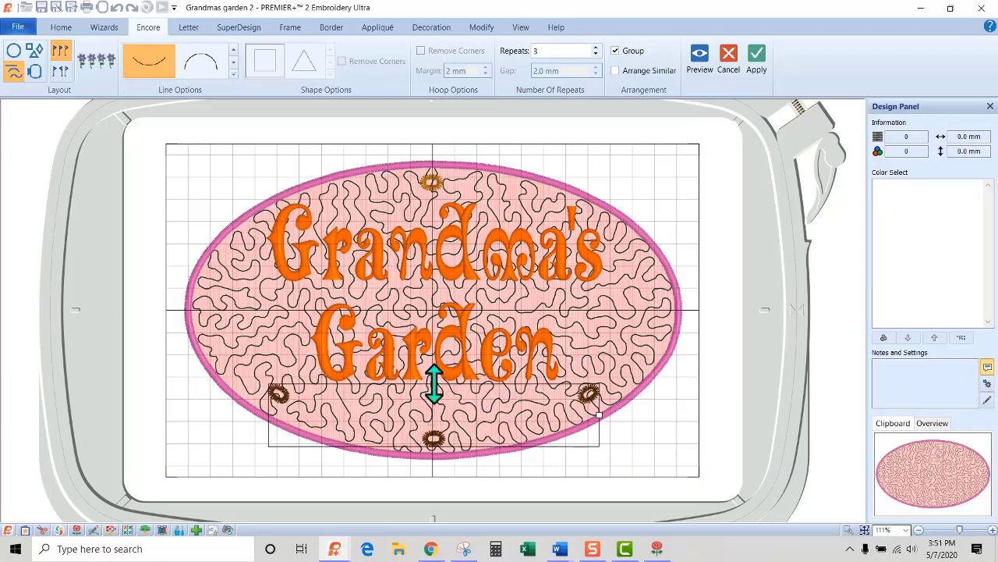
{"action": "left_click_drag", "start_coordinate": [434, 385], "coordinate": [503, 419]}
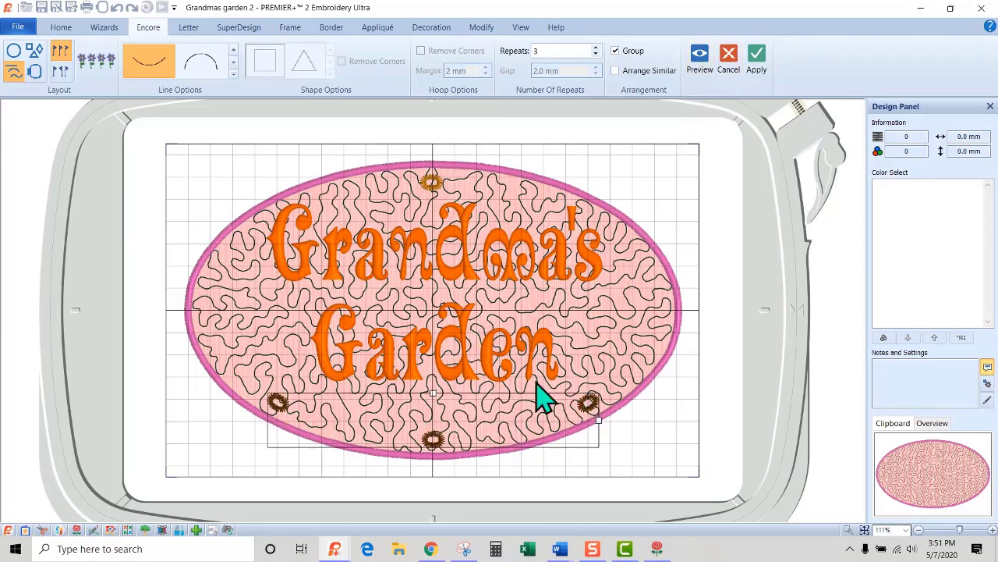
{"action": "left_click", "coordinate": [757, 63]}
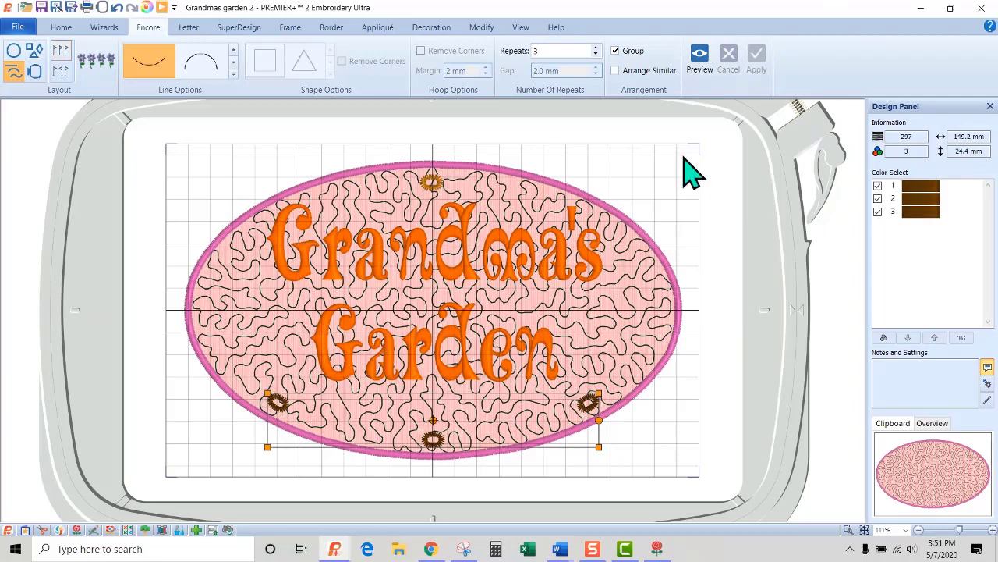
Combine the selected brown Encore motifs into one embroidery and ColorSort it into a single thread color.
{"action": "left_click", "coordinate": [61, 29]}
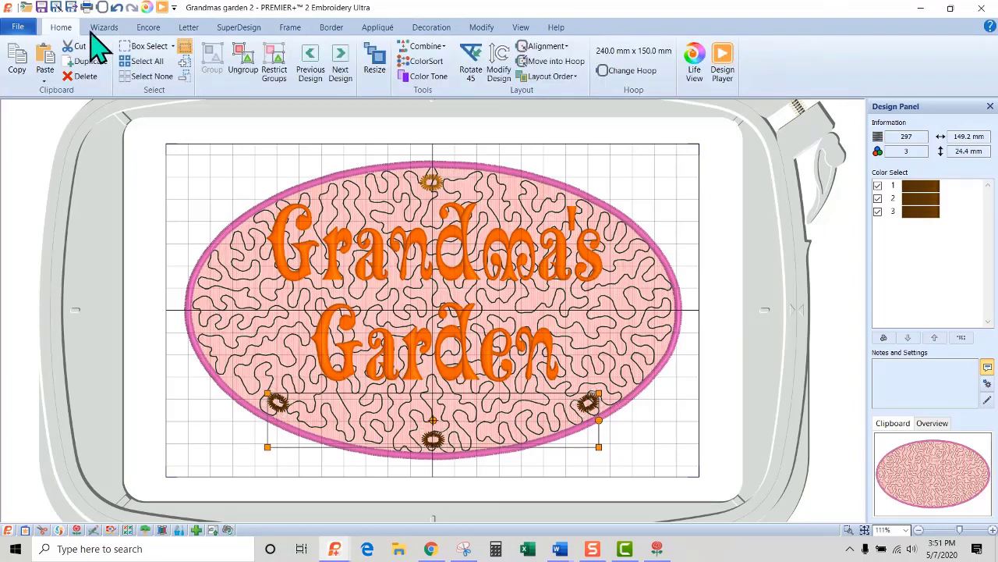
{"action": "left_click", "coordinate": [431, 48]}
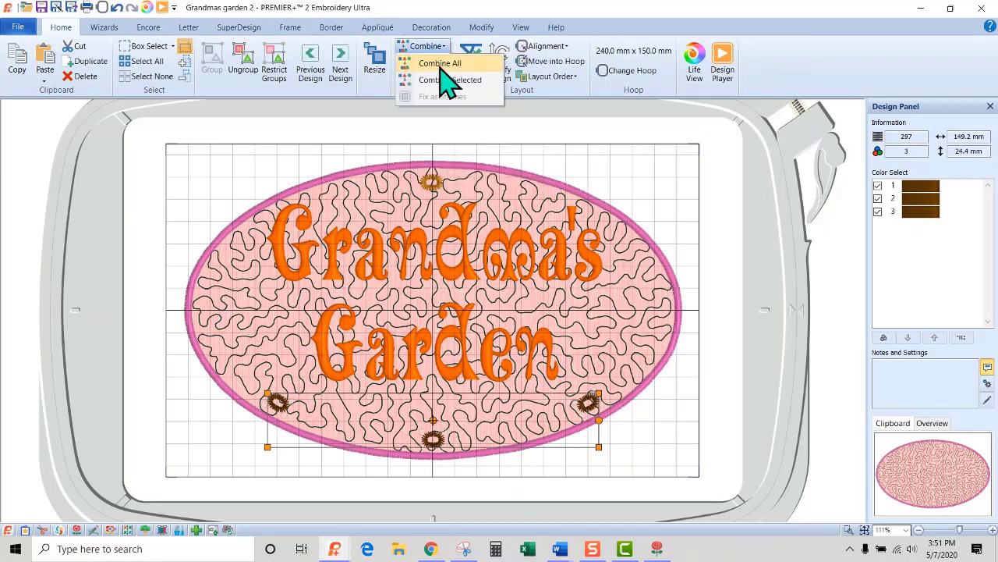
{"action": "left_click", "coordinate": [440, 80]}
{"action": "left_click", "coordinate": [429, 61]}
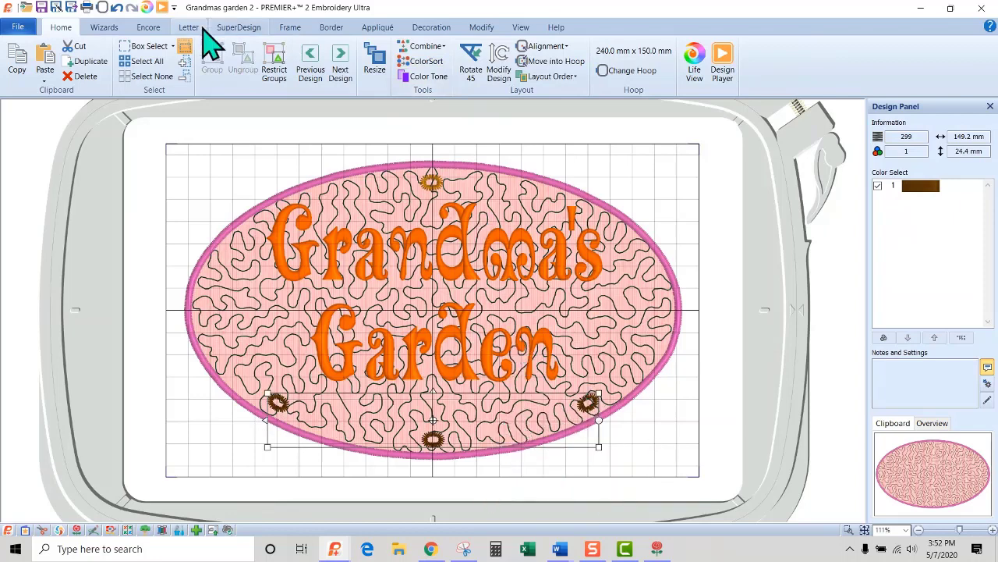
Play through the whole design's stitch-out from start to end in the Design Player.
{"action": "left_click", "coordinate": [162, 8]}
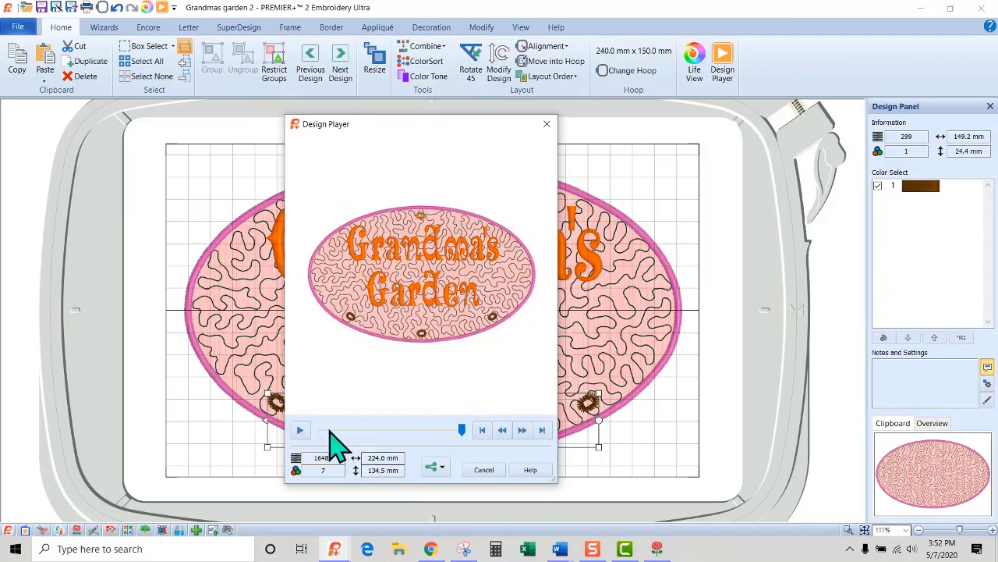
{"action": "left_click_drag", "start_coordinate": [460, 429], "coordinate": [295, 429]}
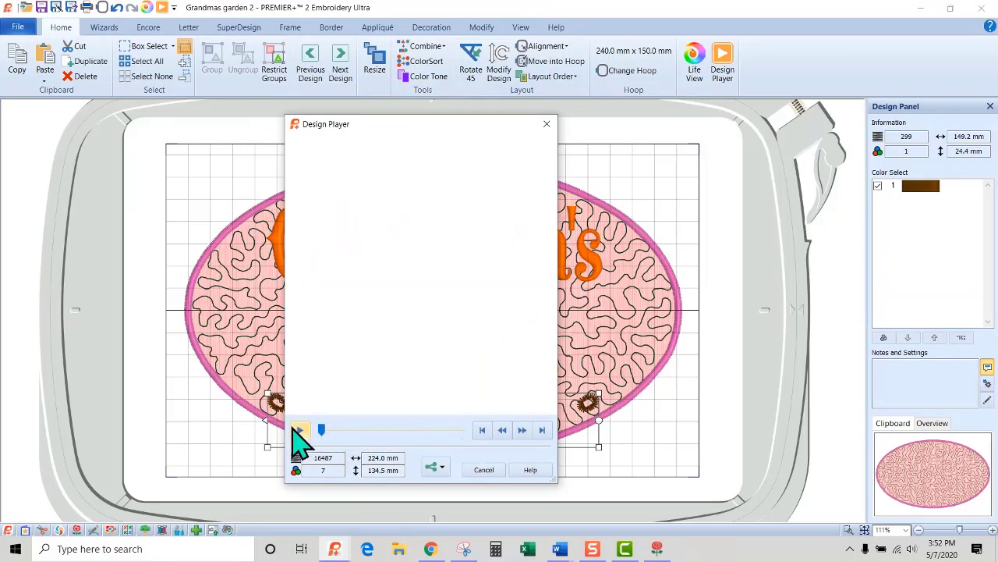
{"action": "left_click", "coordinate": [302, 431]}
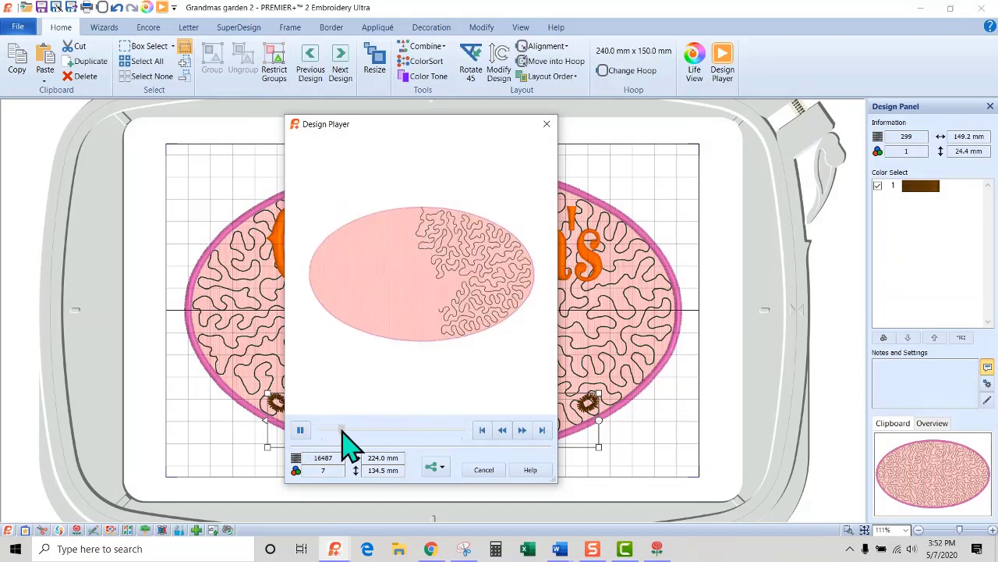
{"action": "left_click_drag", "start_coordinate": [344, 431], "coordinate": [504, 430]}
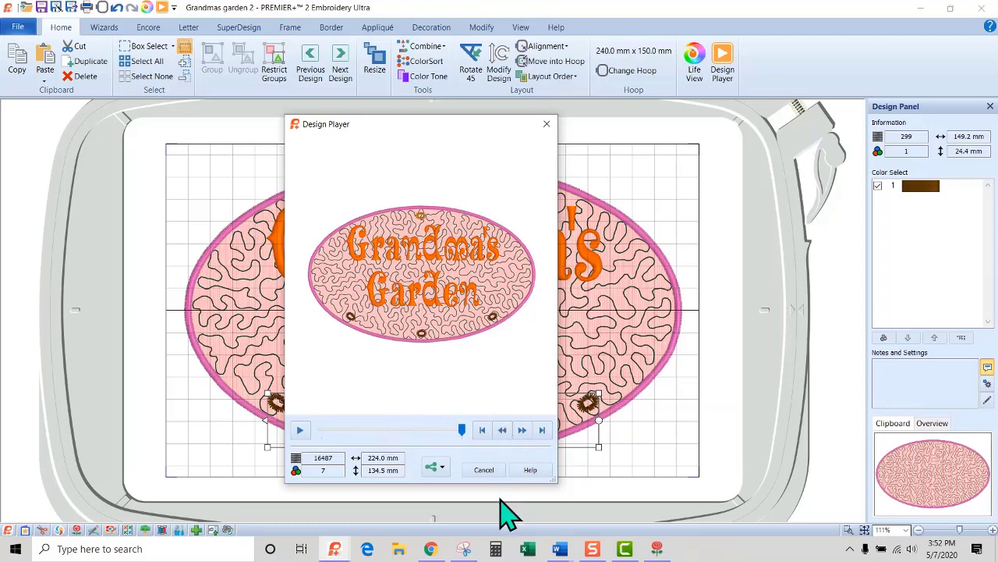
{"action": "left_click", "coordinate": [484, 470]}
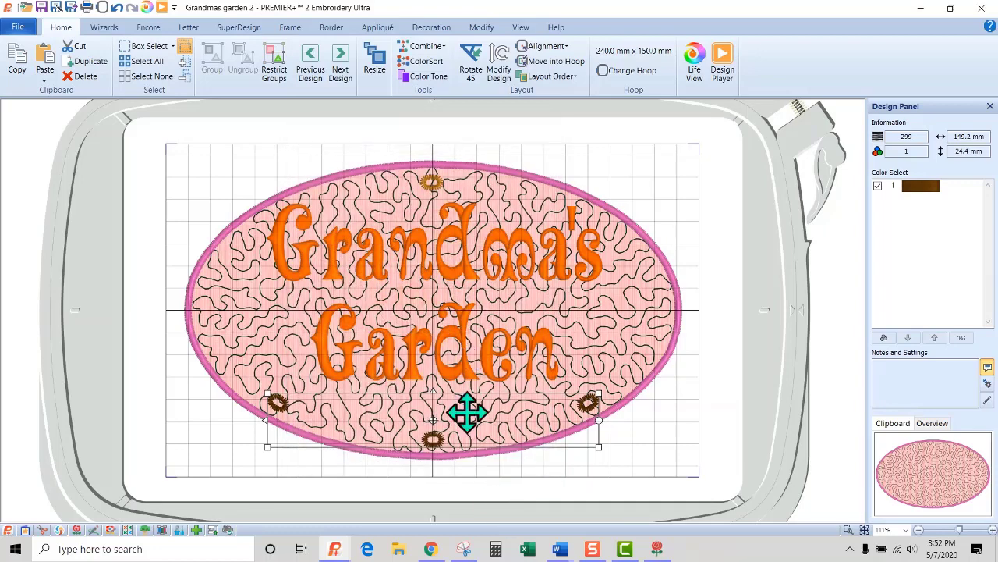
Open the oval for stitch modification, hide colors 1 and 3, and copy all visible stitches of colors 2 and 4.
{"action": "left_click", "coordinate": [666, 269]}
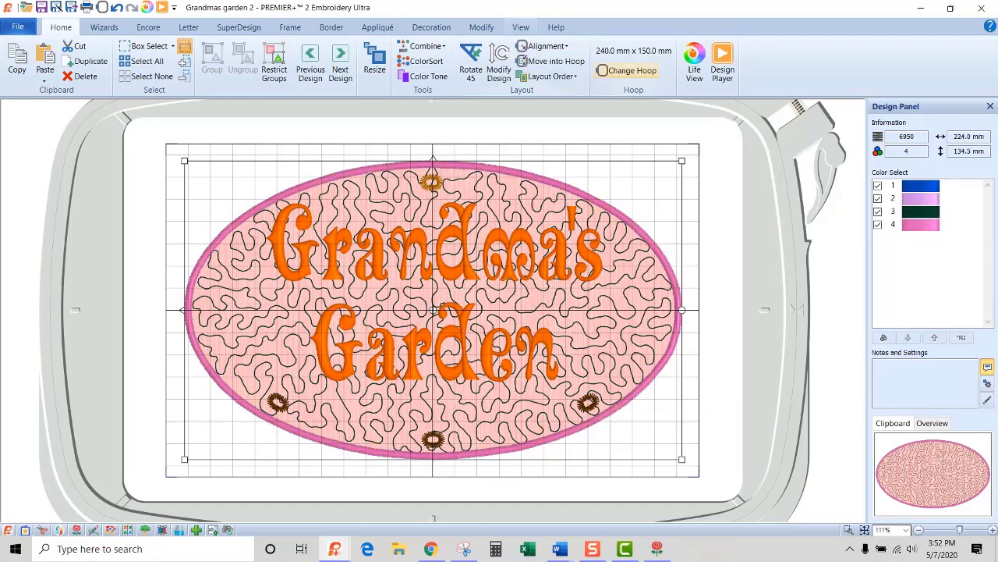
{"action": "left_click", "coordinate": [482, 28]}
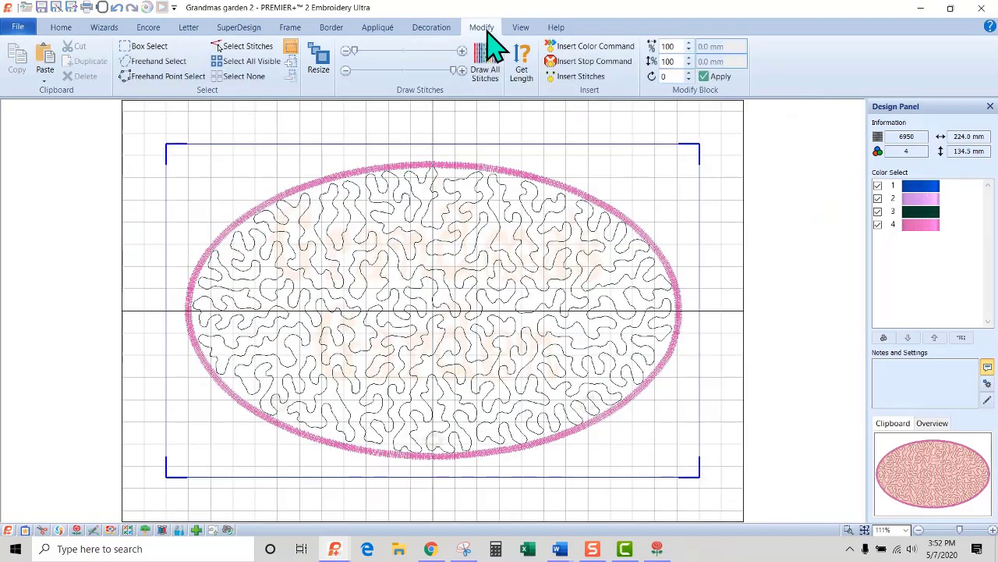
{"action": "left_click", "coordinate": [878, 212]}
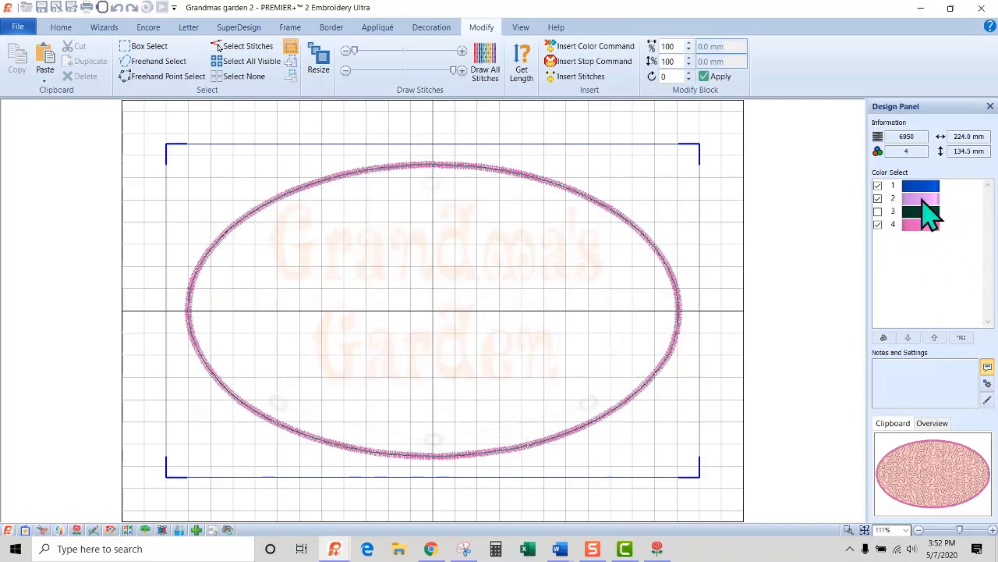
{"action": "left_click", "coordinate": [879, 186]}
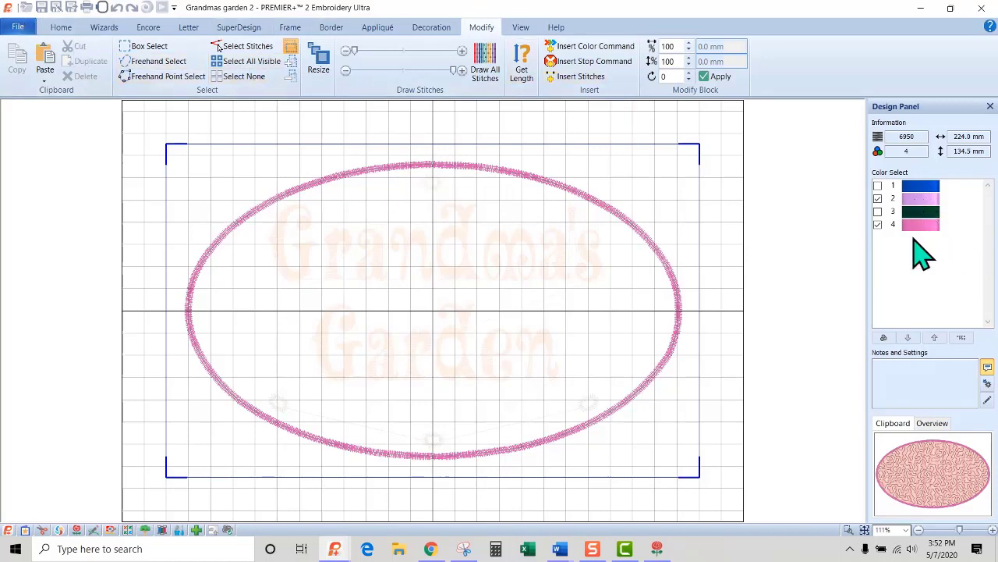
{"action": "left_click", "coordinate": [236, 61]}
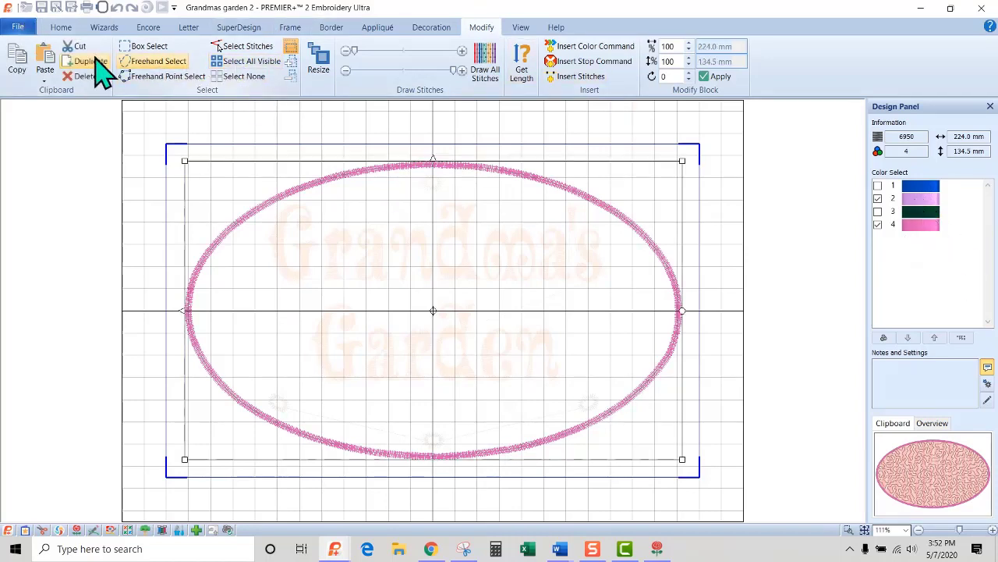
{"action": "left_click", "coordinate": [21, 57]}
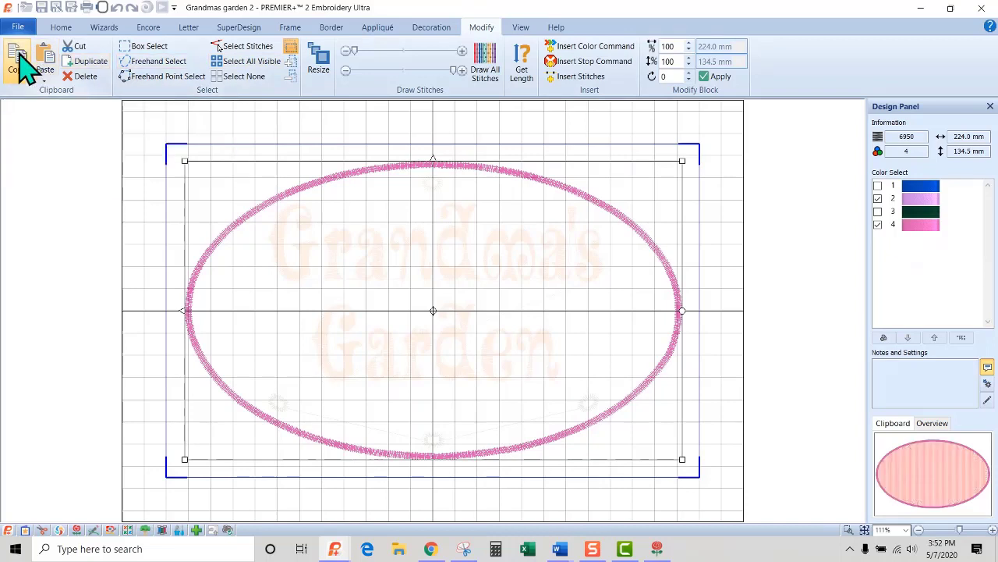
Show only color 4 of the original oval, delete its pink satin border, and return to the full design.
{"action": "left_click", "coordinate": [877, 211]}
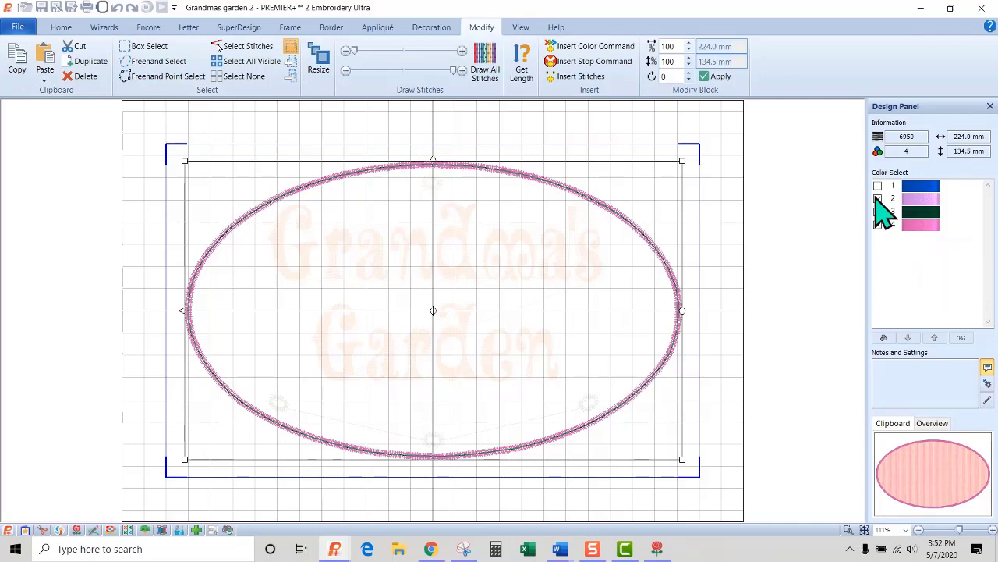
{"action": "left_click", "coordinate": [877, 224]}
{"action": "mouse_move", "coordinate": [920, 230]}
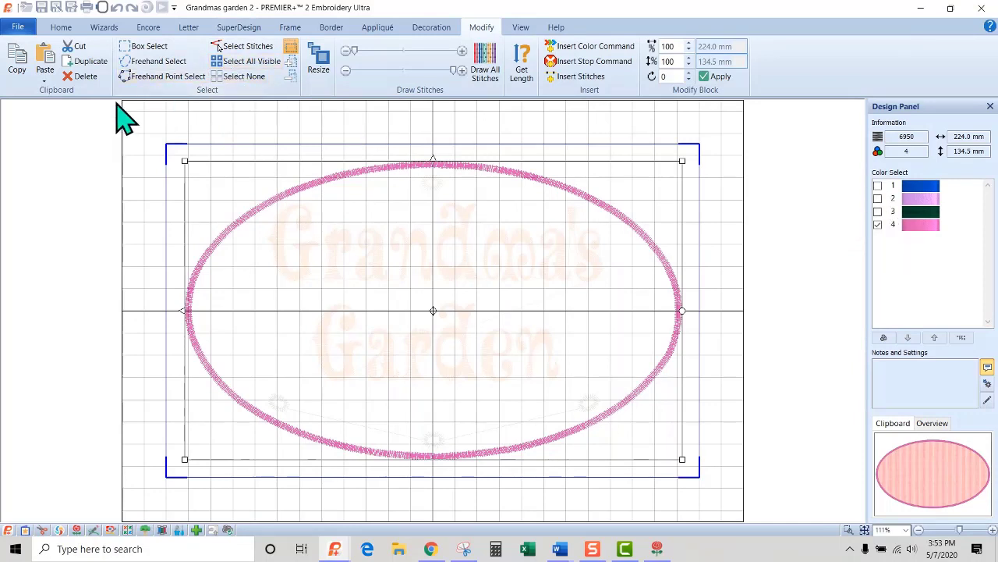
{"action": "left_click", "coordinate": [84, 76]}
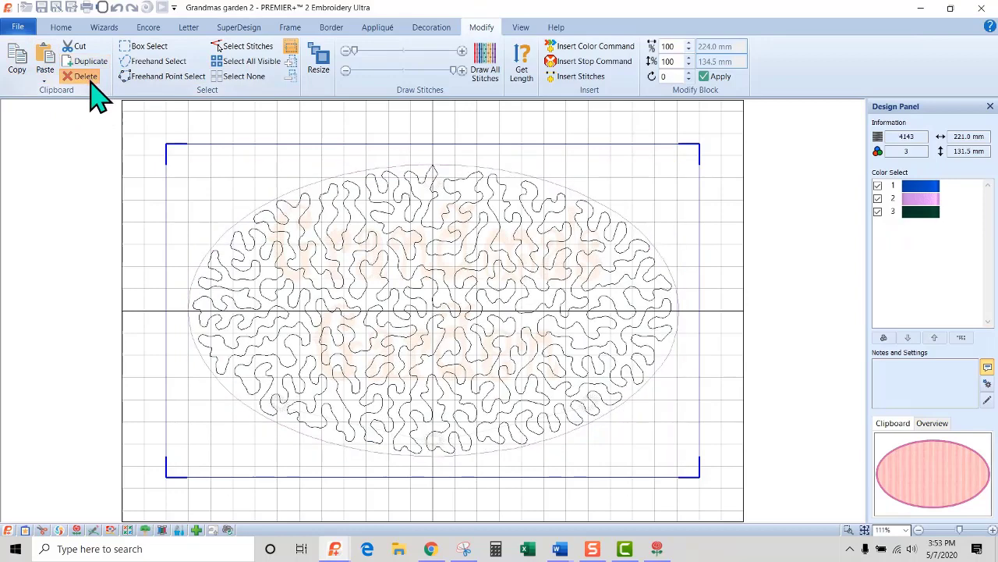
{"action": "left_click", "coordinate": [64, 33]}
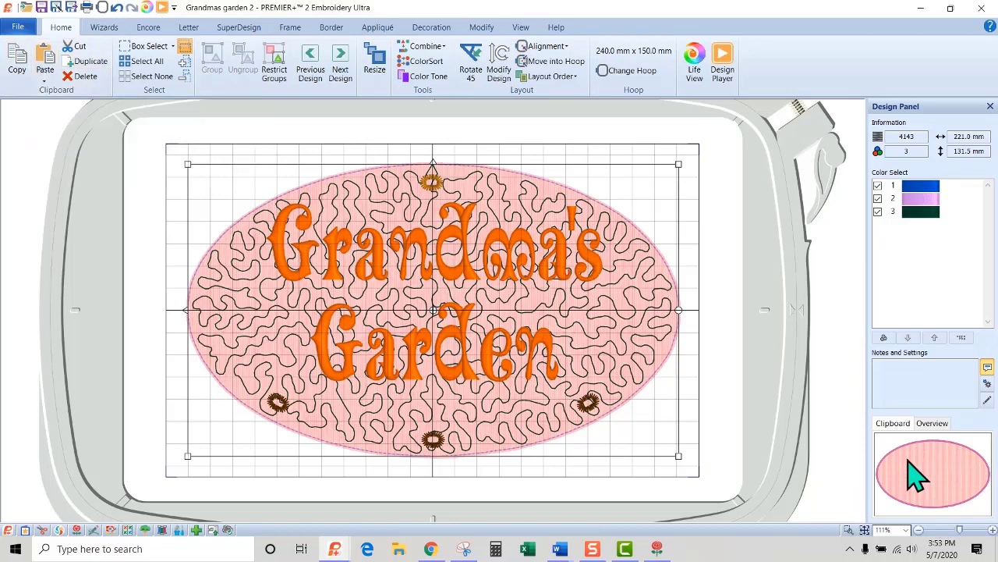
Paste the copied oval border stitches as a separate embroidery and delete the pasted copy's appliqué fabric piece.
{"action": "left_click", "coordinate": [45, 64]}
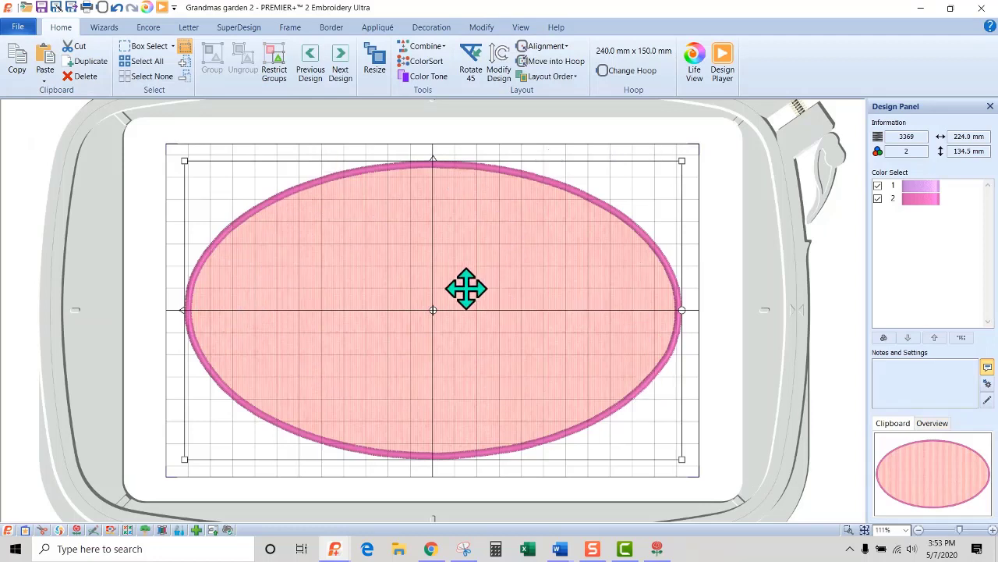
{"action": "left_click", "coordinate": [375, 28]}
{"action": "left_click", "coordinate": [127, 58]}
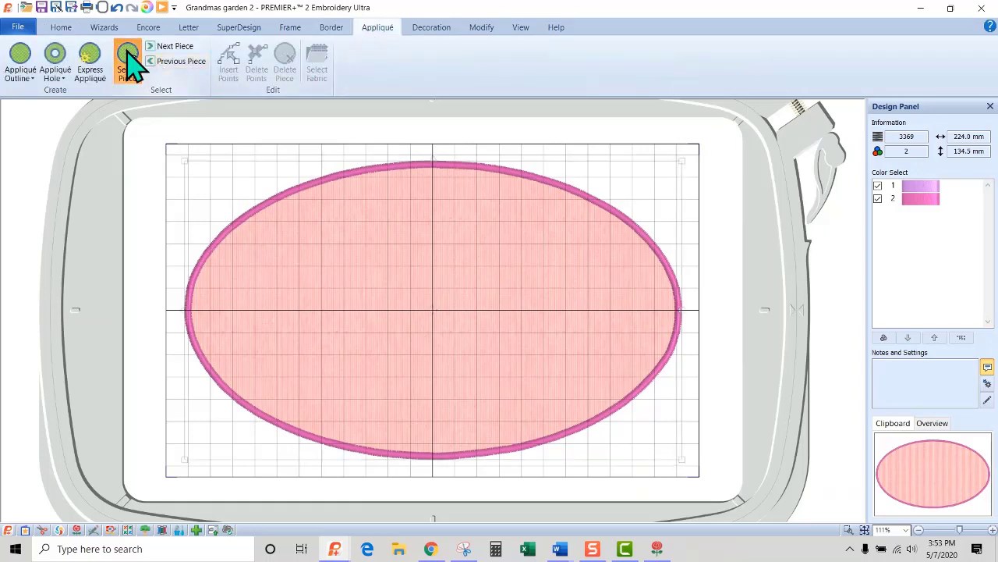
{"action": "left_click", "coordinate": [425, 266]}
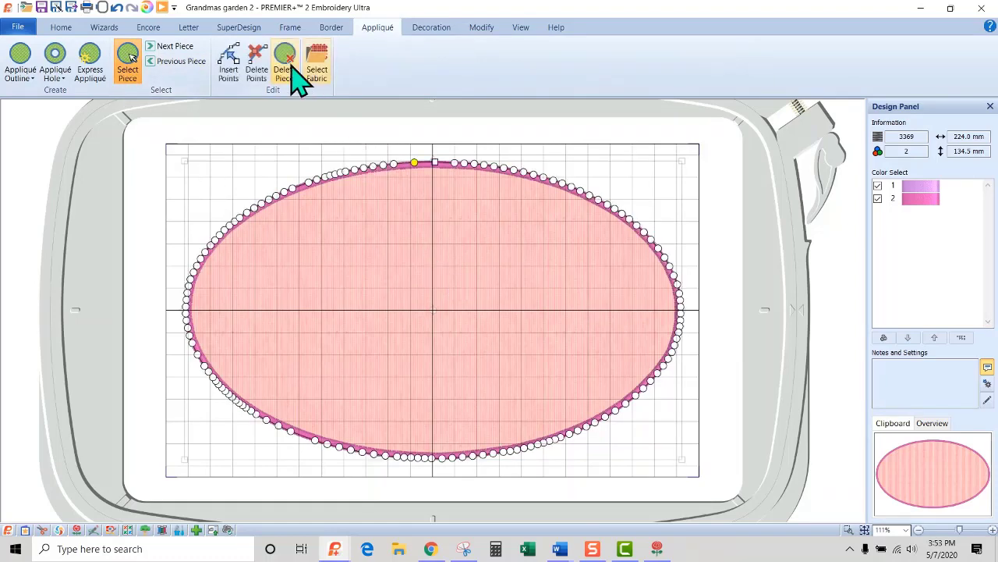
{"action": "left_click", "coordinate": [284, 58]}
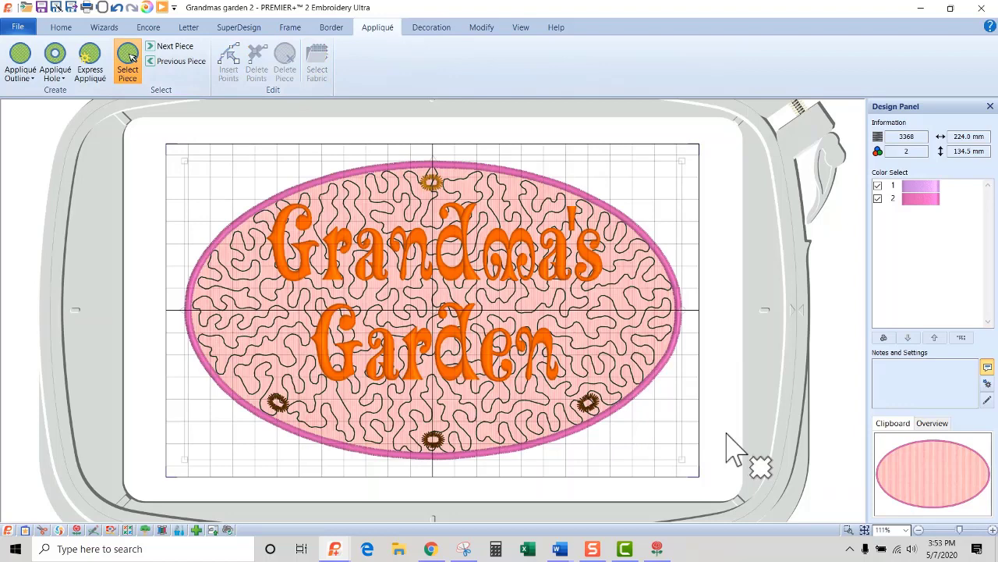
{"action": "left_click", "coordinate": [62, 33]}
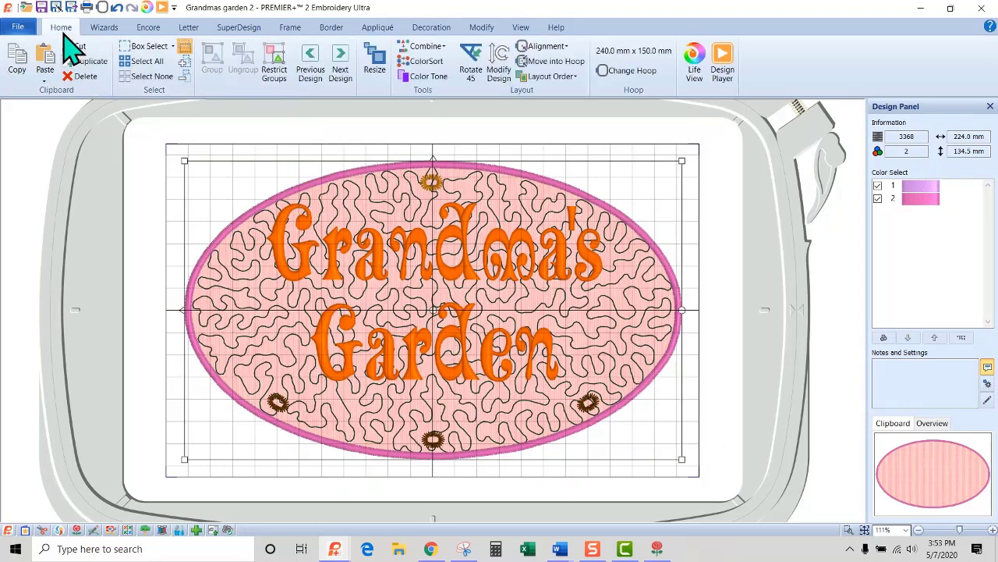
Step through the embroideries in layout order, from the stippled oval to the pasted satin border, to check their sequence.
{"action": "left_click", "coordinate": [485, 202]}
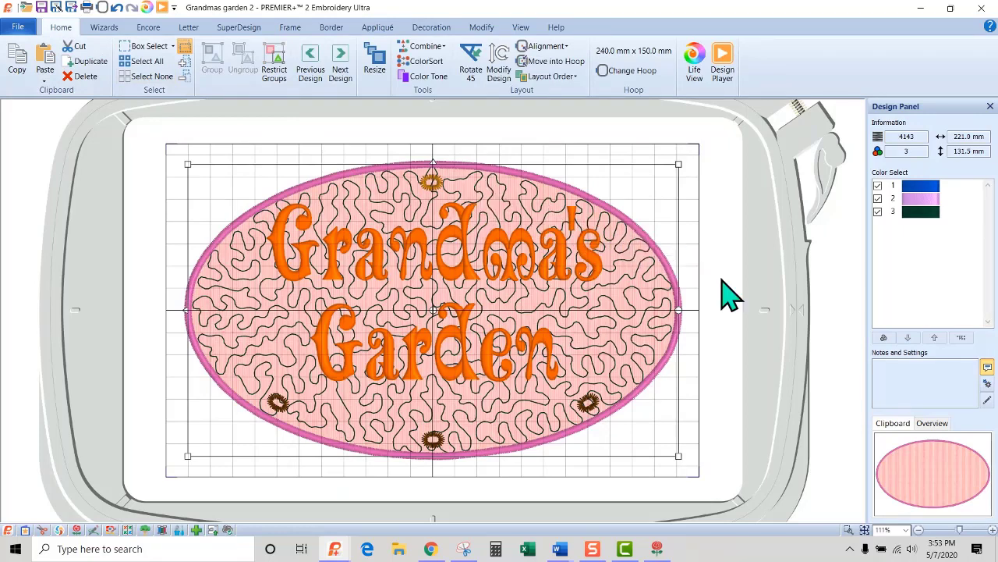
{"action": "key", "text": "Tab"}
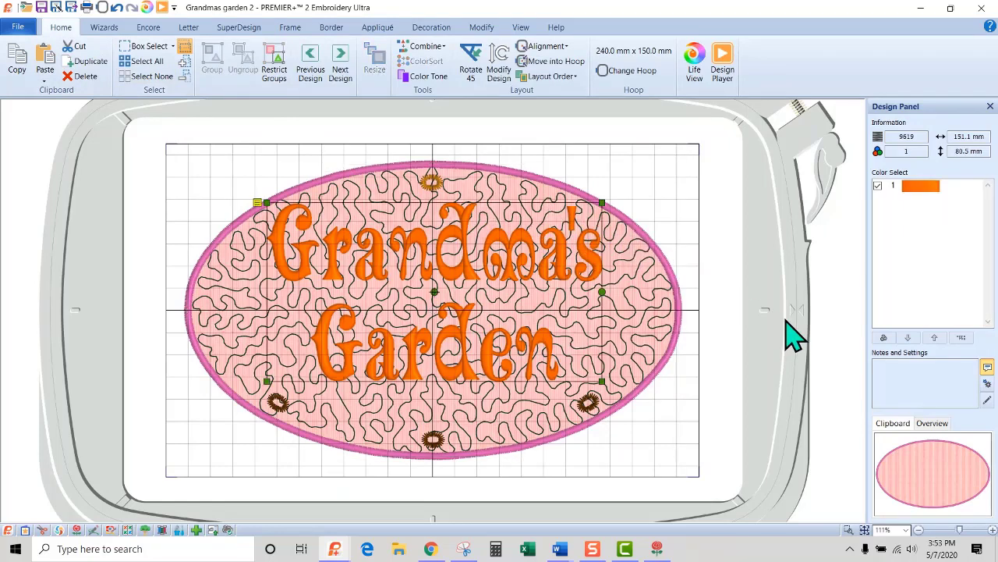
{"action": "key", "text": "Tab"}
{"action": "key", "text": "Tab"}
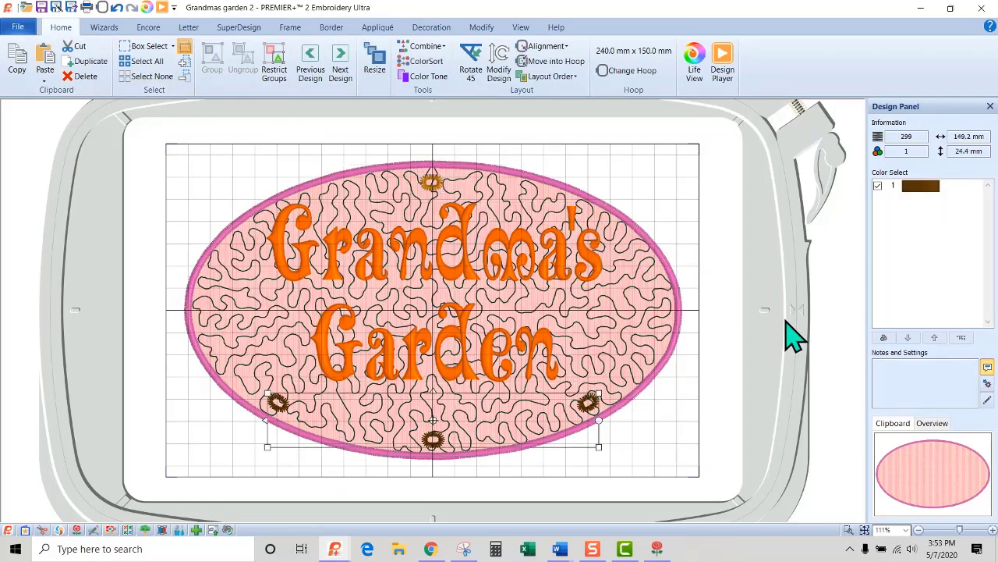
{"action": "key", "text": "Tab"}
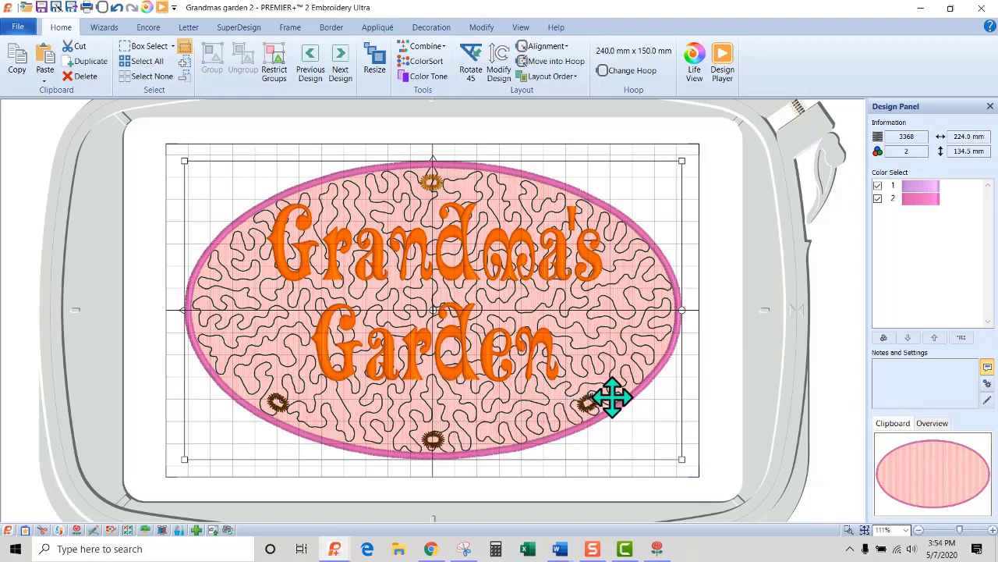
Check the Layout Order options and the border's place in the stitch-out with the Design Player.
{"action": "left_click", "coordinate": [552, 77]}
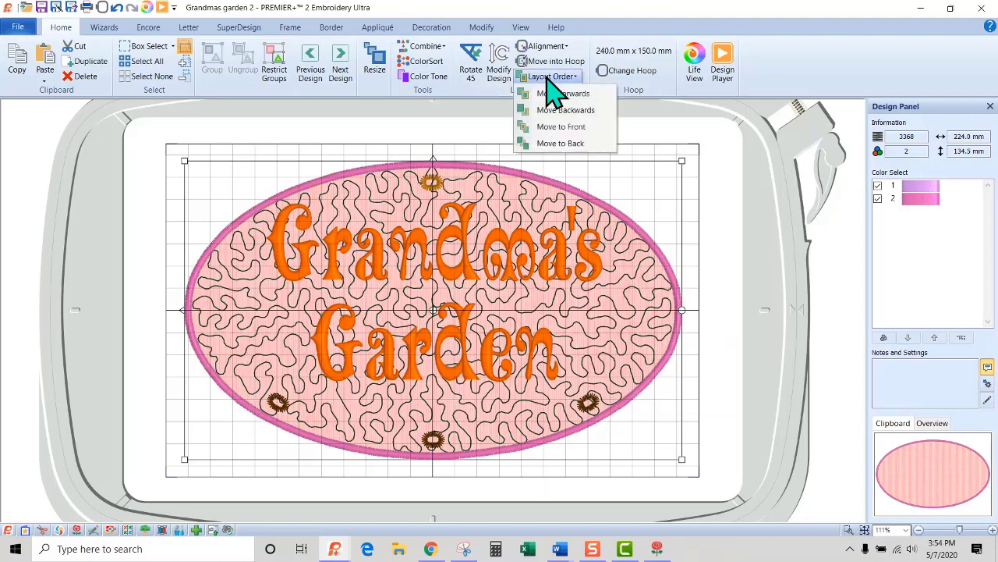
{"action": "left_click", "coordinate": [548, 77]}
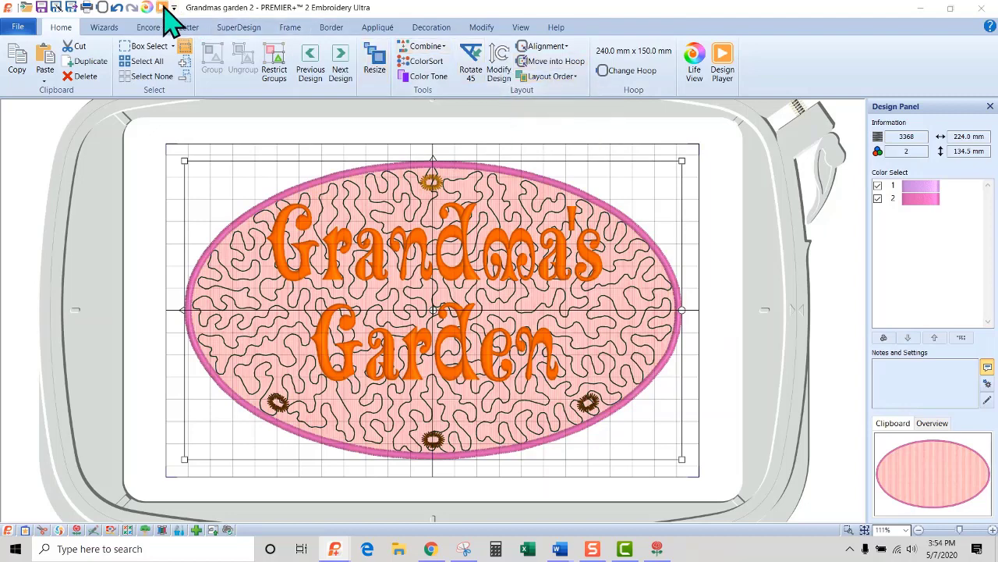
{"action": "left_click", "coordinate": [163, 7]}
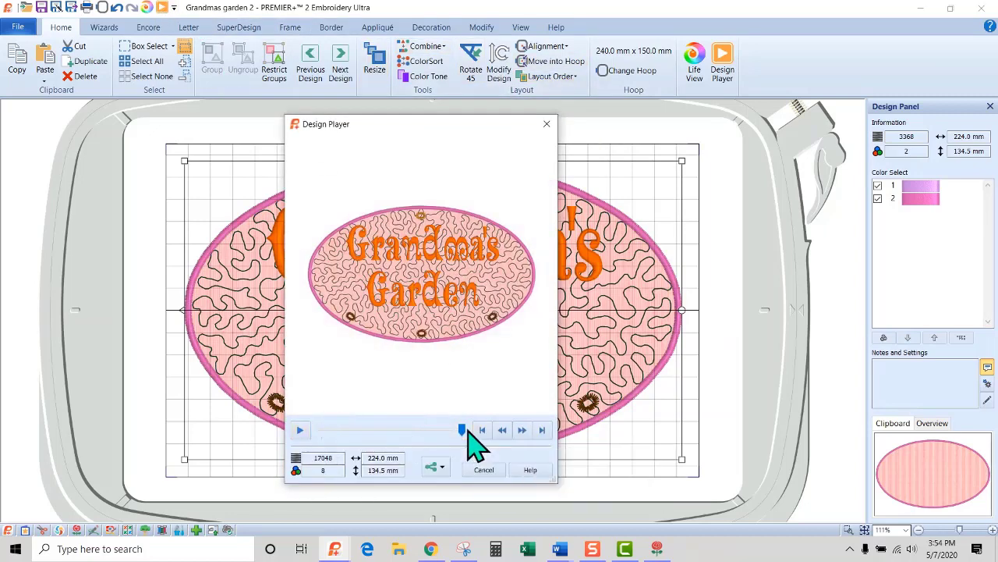
{"action": "mouse_move", "coordinate": [433, 430]}
{"action": "left_mouse_down"}
{"action": "mouse_move", "coordinate": [322, 435]}
{"action": "mouse_move", "coordinate": [482, 432]}
{"action": "left_mouse_up"}
{"action": "left_click", "coordinate": [484, 469]}
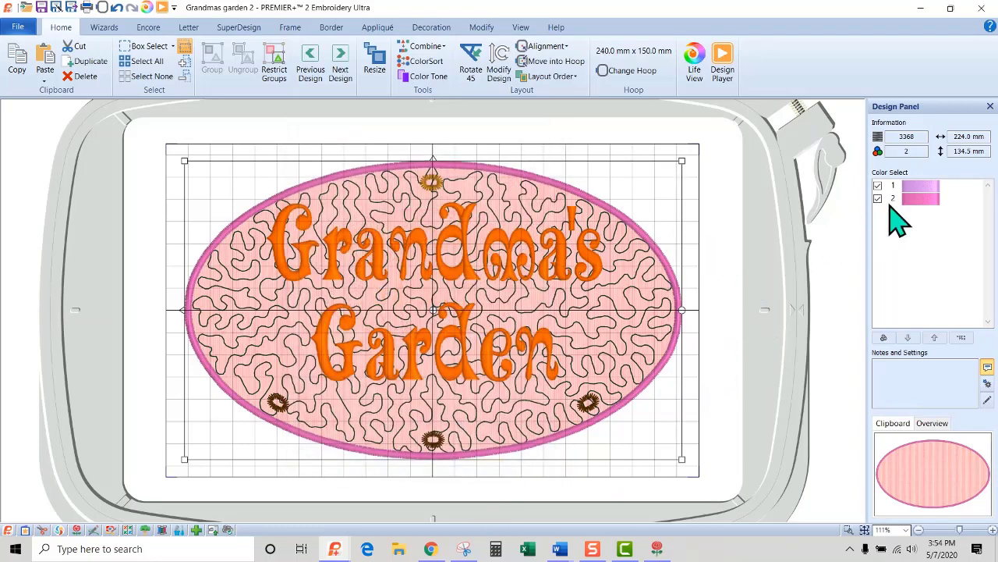
Move the pasted satin border backwards twice in the layout order and check the stitch-out in the Design Player.
{"action": "left_click", "coordinate": [550, 76]}
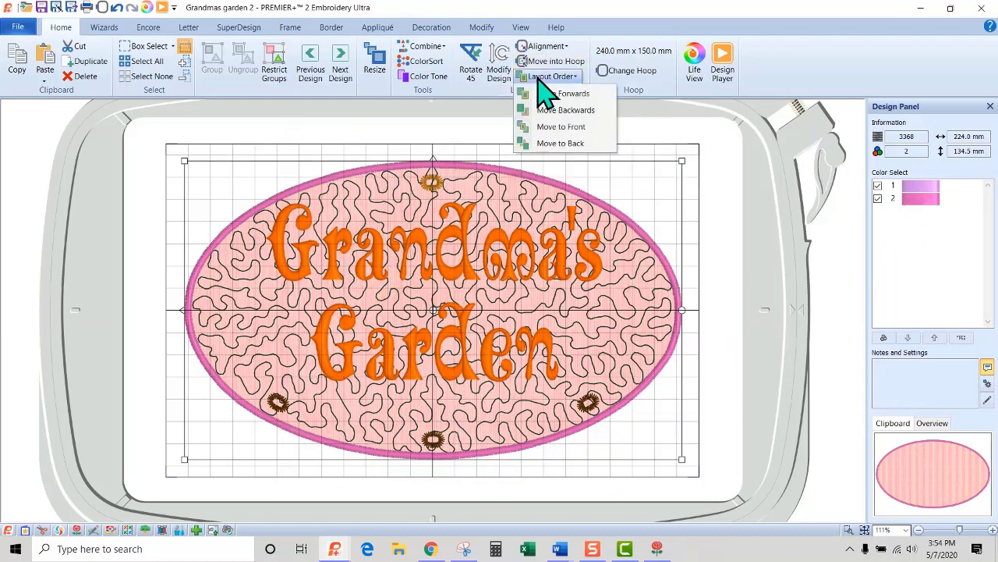
{"action": "left_click", "coordinate": [549, 111]}
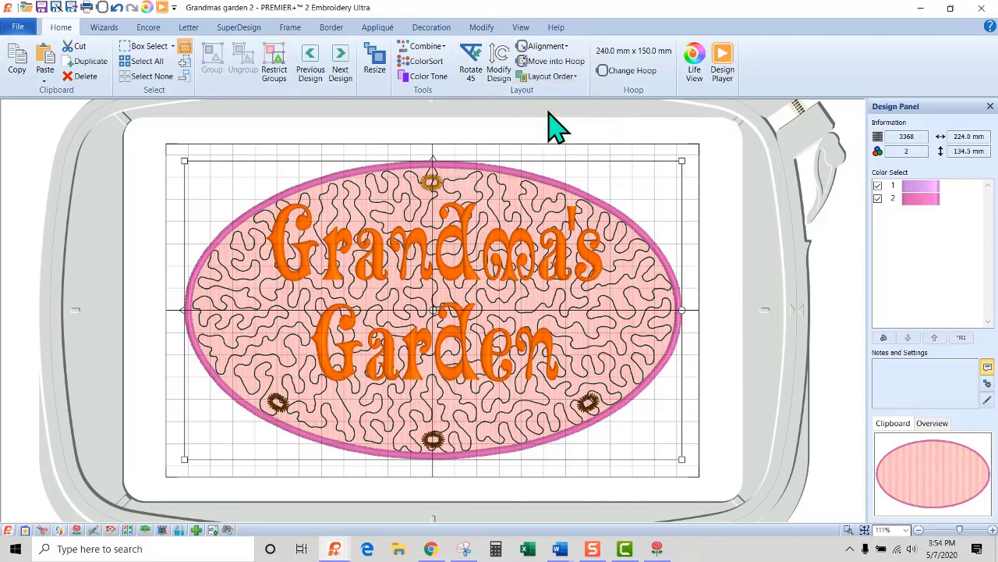
{"action": "left_click", "coordinate": [549, 77]}
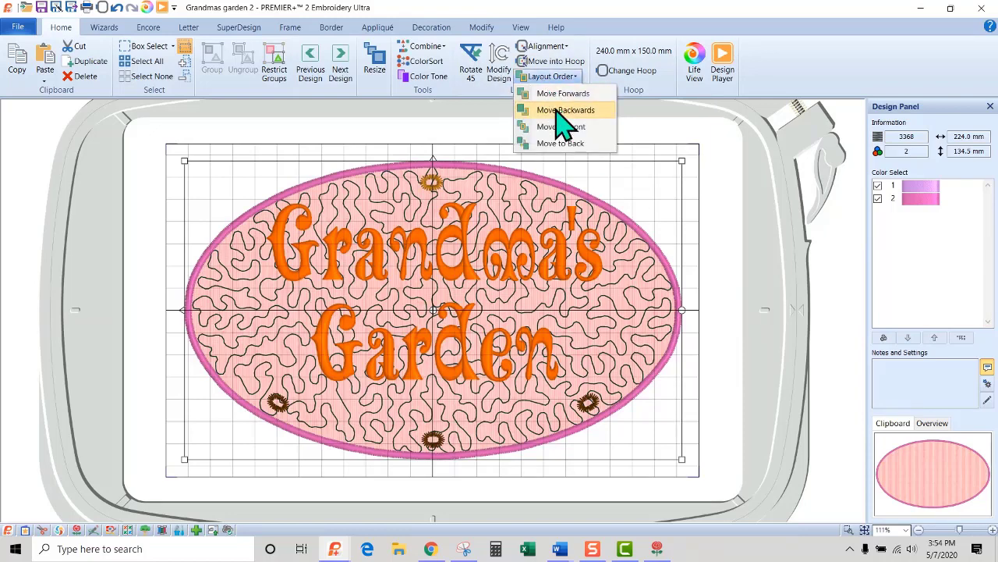
{"action": "left_click", "coordinate": [556, 111]}
{"action": "left_click", "coordinate": [162, 7]}
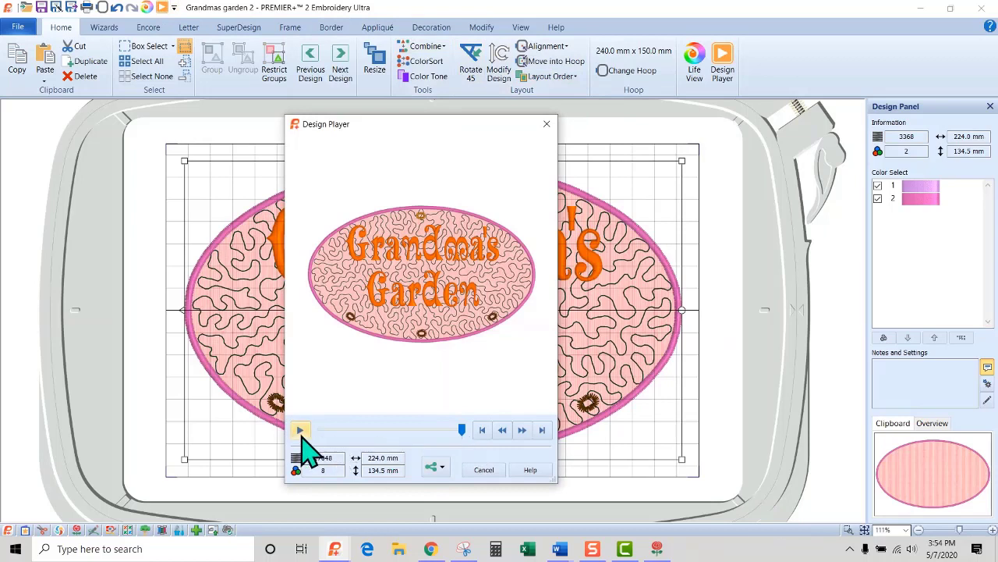
{"action": "mouse_move", "coordinate": [461, 431]}
{"action": "left_mouse_down"}
{"action": "mouse_move", "coordinate": [329, 430]}
{"action": "mouse_move", "coordinate": [464, 428]}
{"action": "left_mouse_up"}
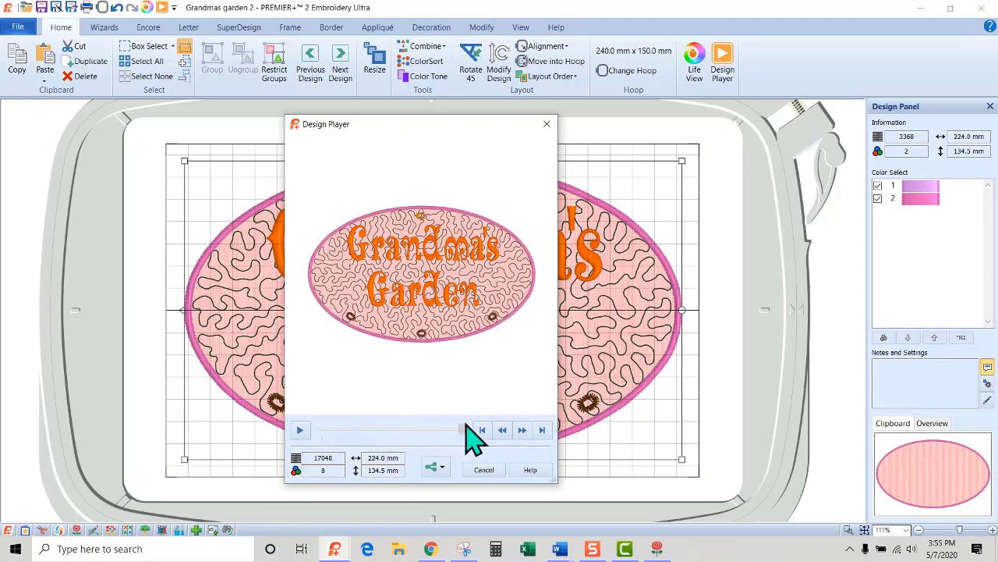
{"action": "left_click", "coordinate": [484, 470]}
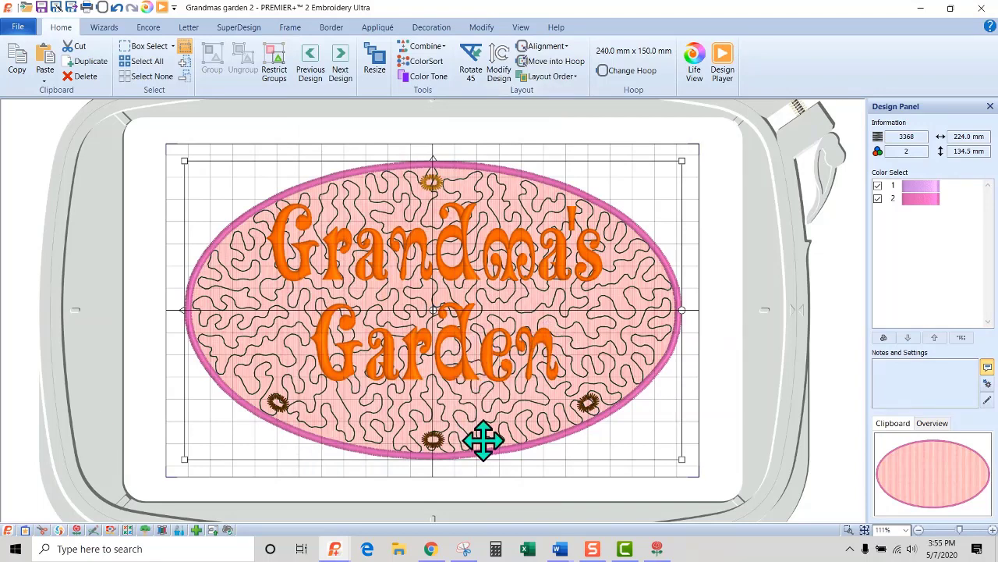
Review the Save As dialog for the .vp4 project and the Export options for a Husqvarna Viking / Pfaff .vp3 file.
{"action": "left_click", "coordinate": [56, 8]}
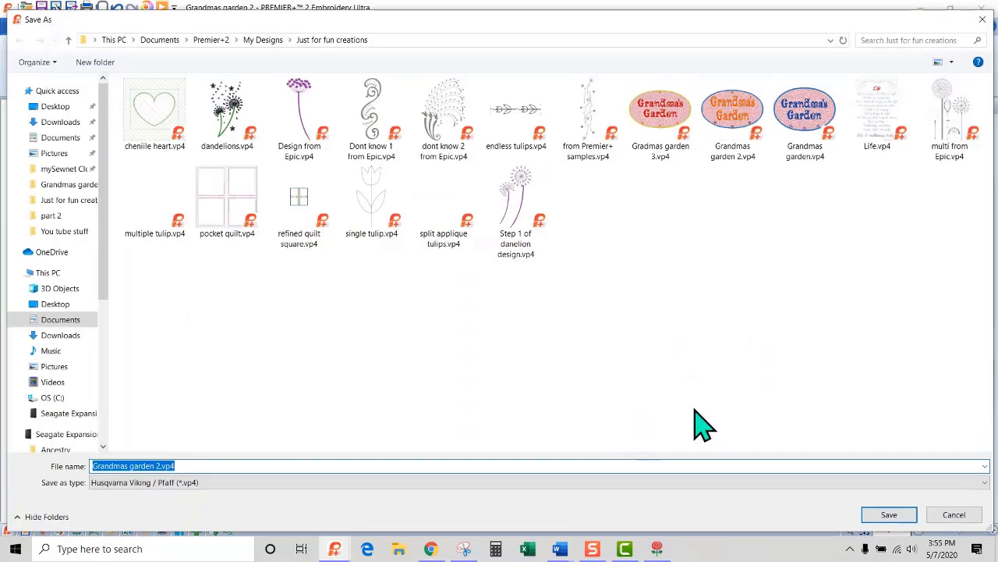
{"action": "left_click", "coordinate": [955, 515]}
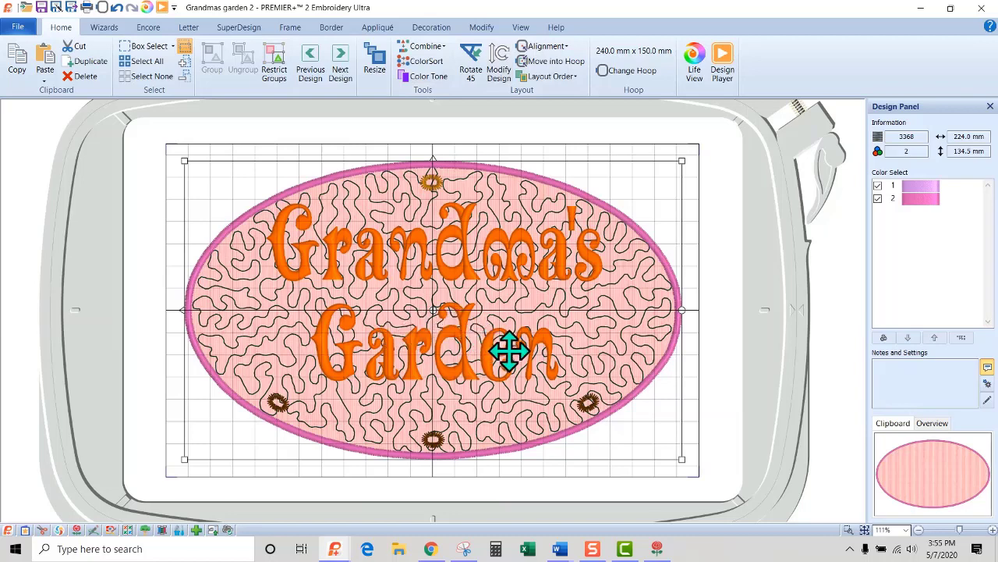
{"action": "left_click", "coordinate": [56, 10]}
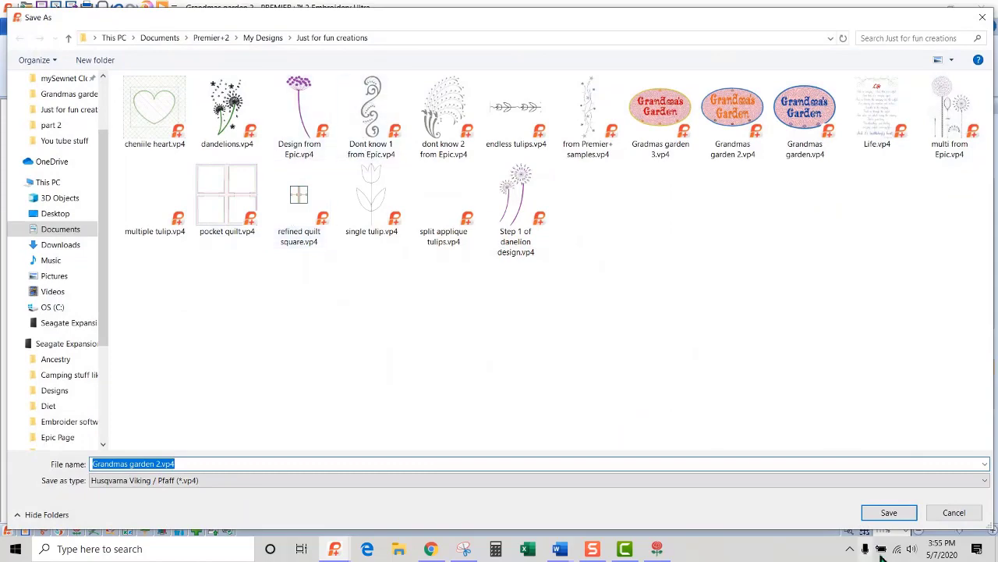
{"action": "left_click", "coordinate": [917, 513]}
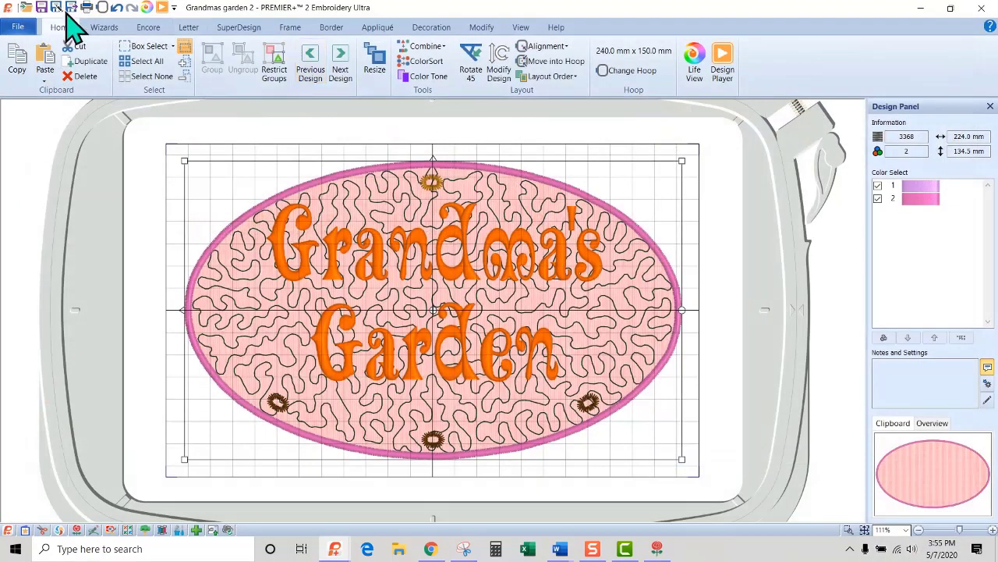
{"action": "left_click", "coordinate": [75, 9]}
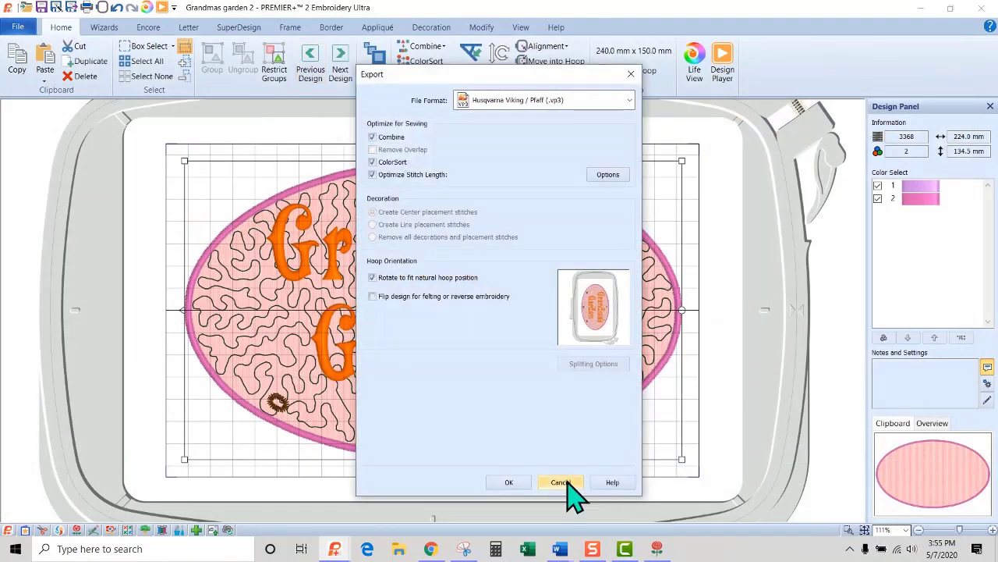
{"action": "left_click", "coordinate": [560, 482]}
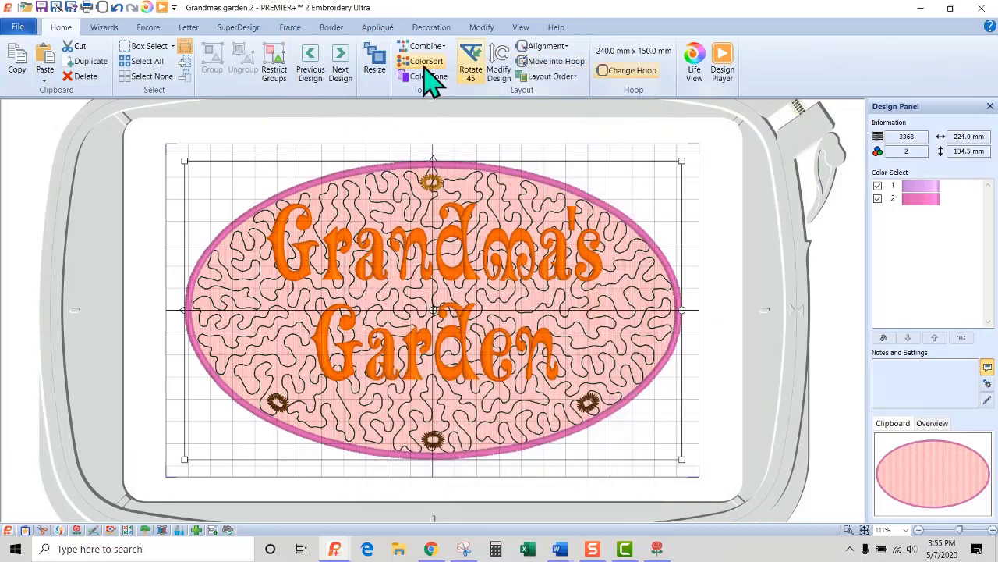